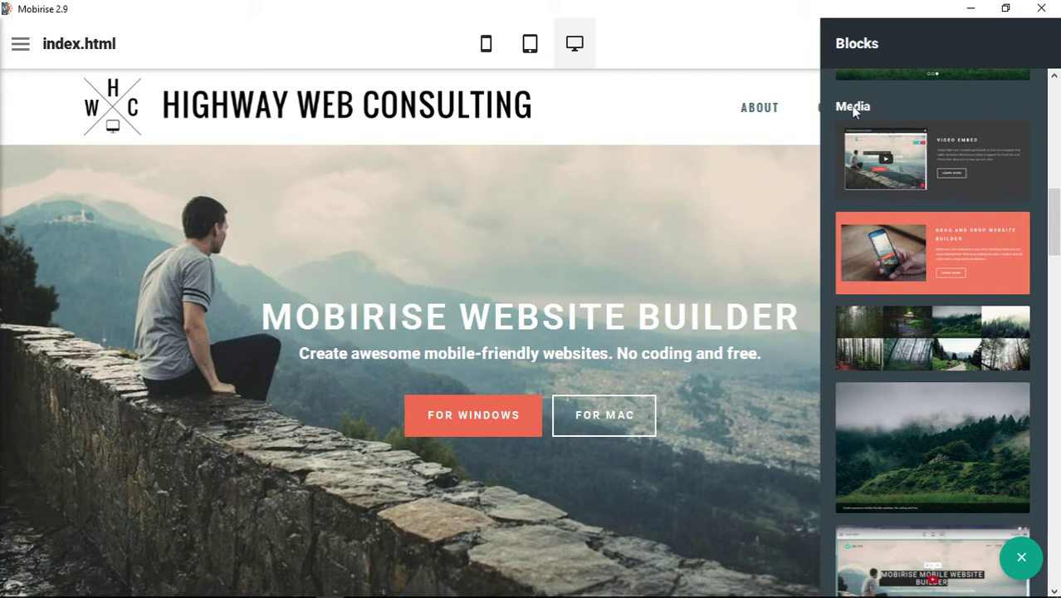
Step: Add the Video Embed block from the Media section beneath the page's intro block and close the block library
{"action": "scroll", "coordinate": [975, 197], "scroll_direction": "up", "scroll_amount": 2}
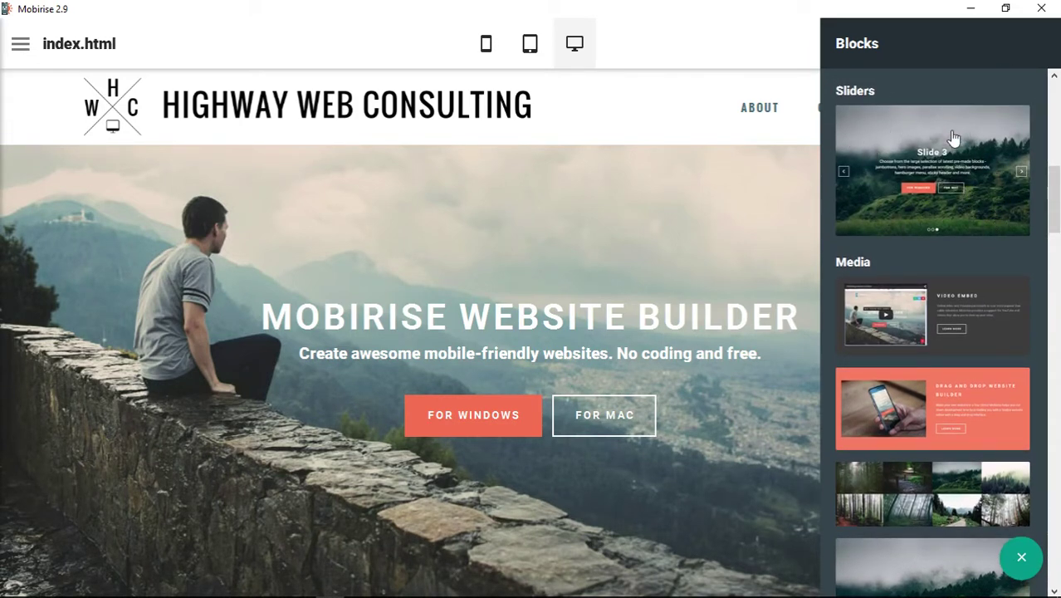
{"action": "scroll", "coordinate": [956, 257], "scroll_direction": "down", "scroll_amount": 2}
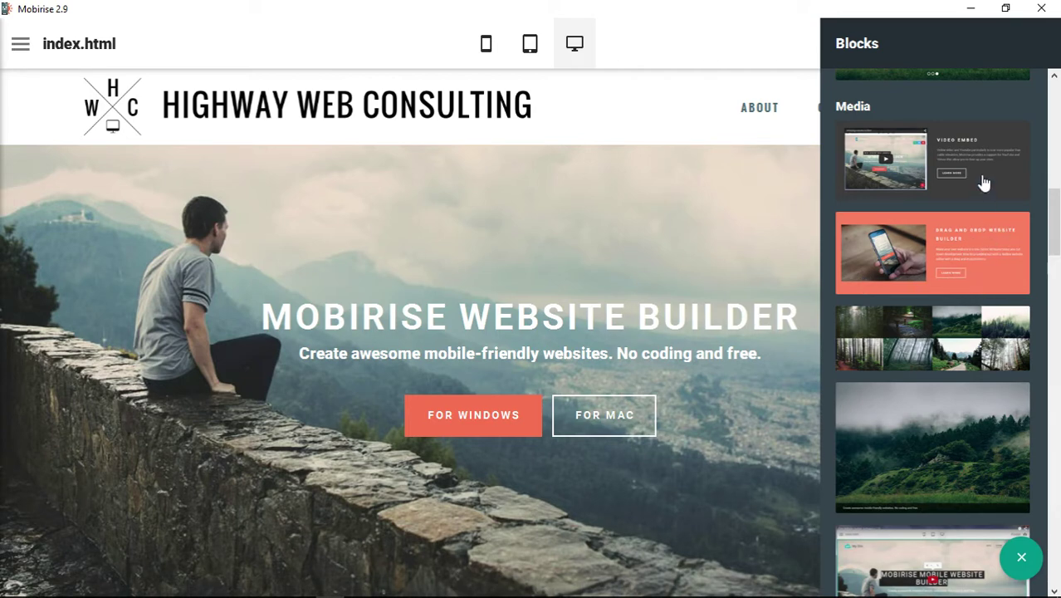
{"action": "left_click", "coordinate": [930, 171]}
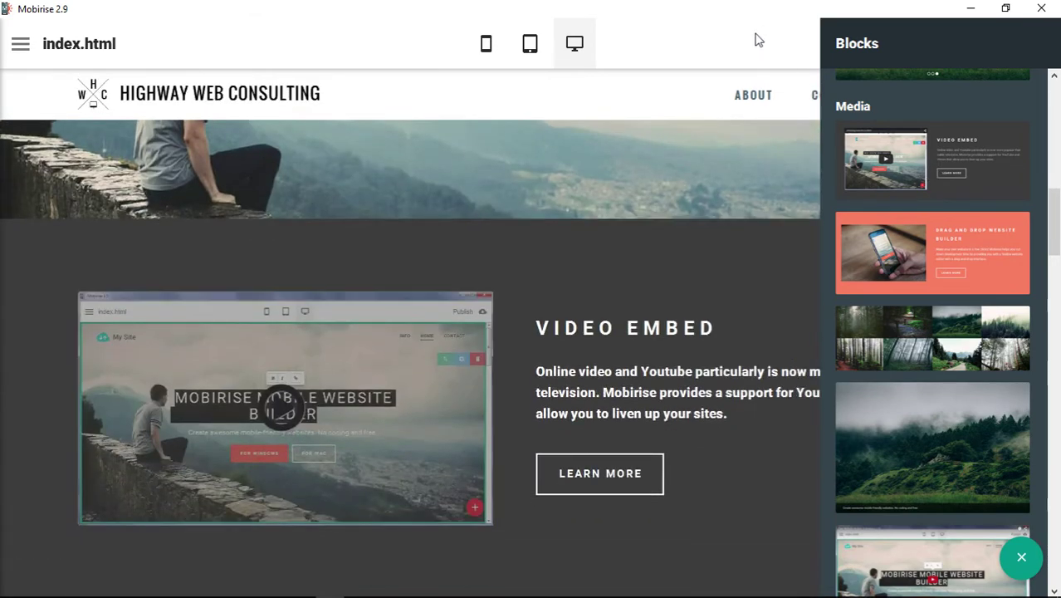
{"action": "left_click", "coordinate": [760, 38]}
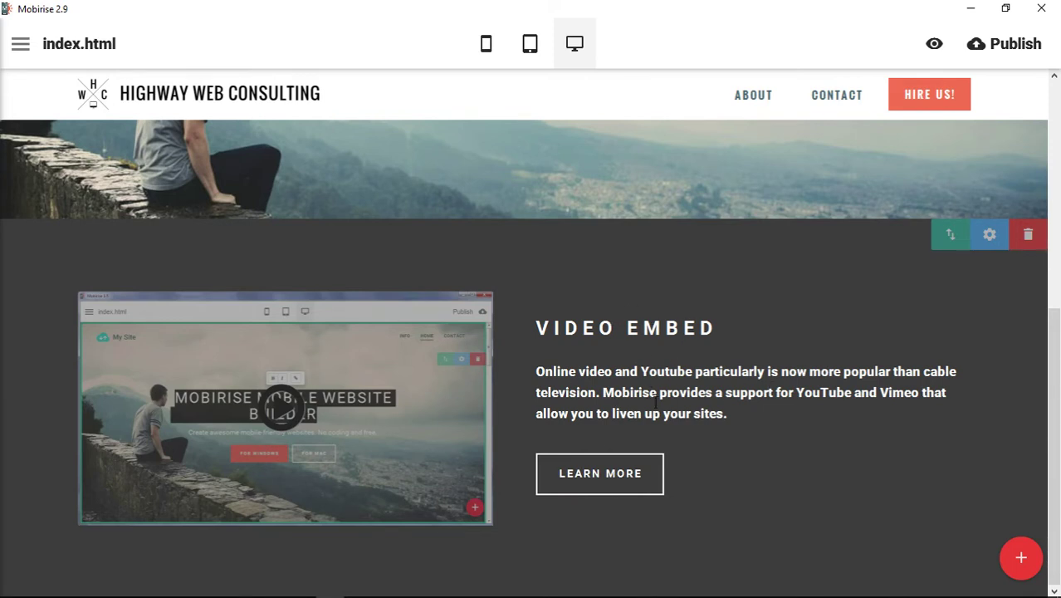
Step: Shorten "Mobirise provides" to "Mobiri" in the Video Embed block's paragraph
{"action": "left_click_drag", "start_coordinate": [677, 392], "coordinate": [712, 393]}
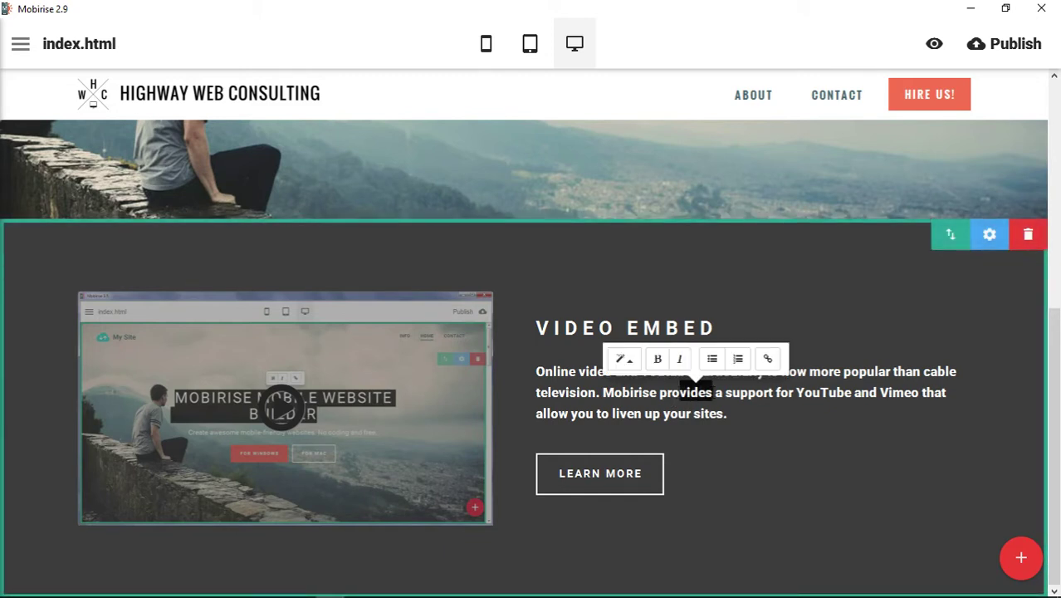
{"action": "key", "text": "BackSpace"}
{"action": "key", "text": "BackSpace"}
{"action": "key", "text": "BackSpace"}
{"action": "key", "text": "BackSpace"}
{"action": "key", "text": "BackSpace"}
{"action": "key", "text": "BackSpace"}
{"action": "key", "text": "BackSpace"}
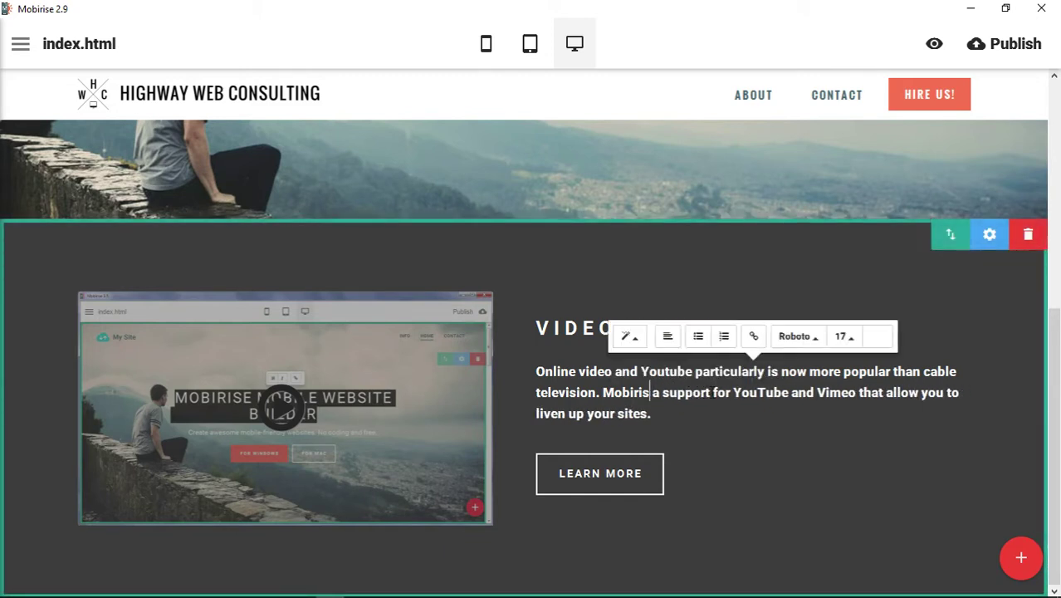
{"action": "left_click", "coordinate": [776, 430]}
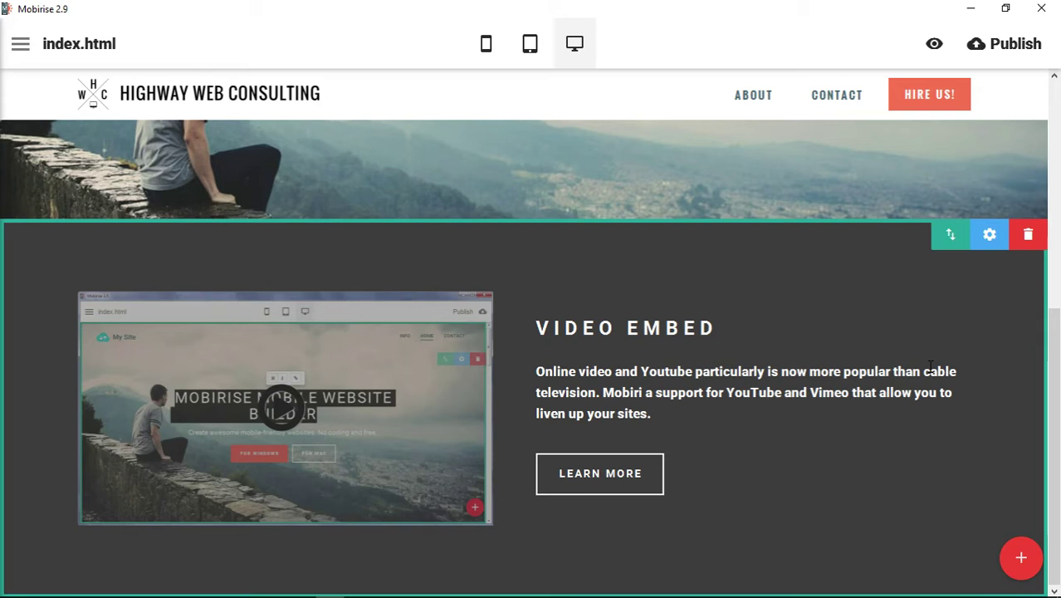
Step: Examine the Video Embed block's parameters and its video settings, including the Video URL and Aspect Ratio choices
{"action": "left_click", "coordinate": [989, 237]}
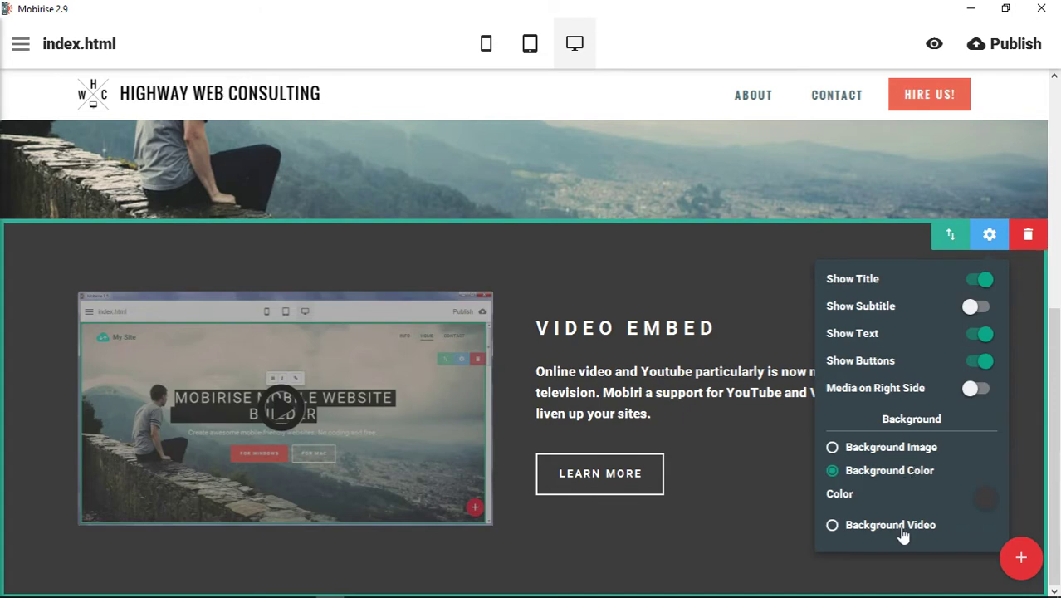
{"action": "left_click", "coordinate": [310, 402]}
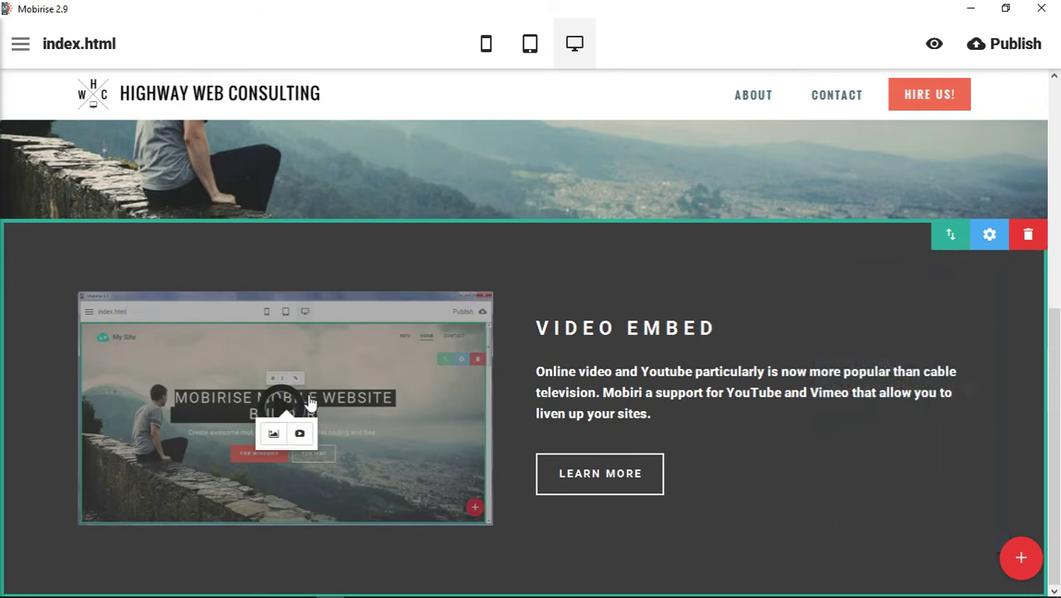
{"action": "left_click", "coordinate": [299, 432]}
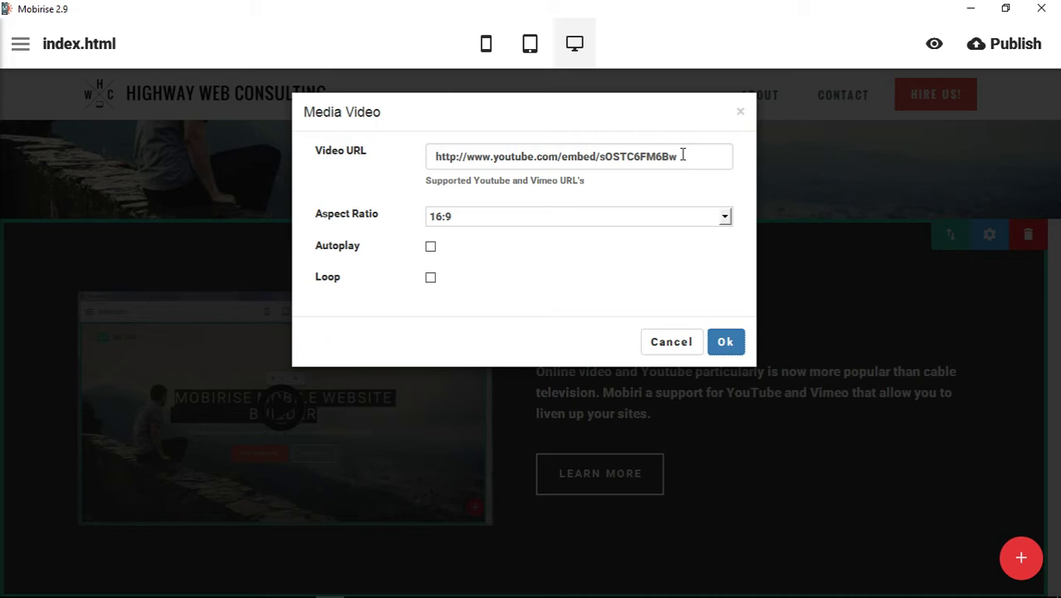
{"action": "left_click_drag", "start_coordinate": [688, 156], "coordinate": [420, 156]}
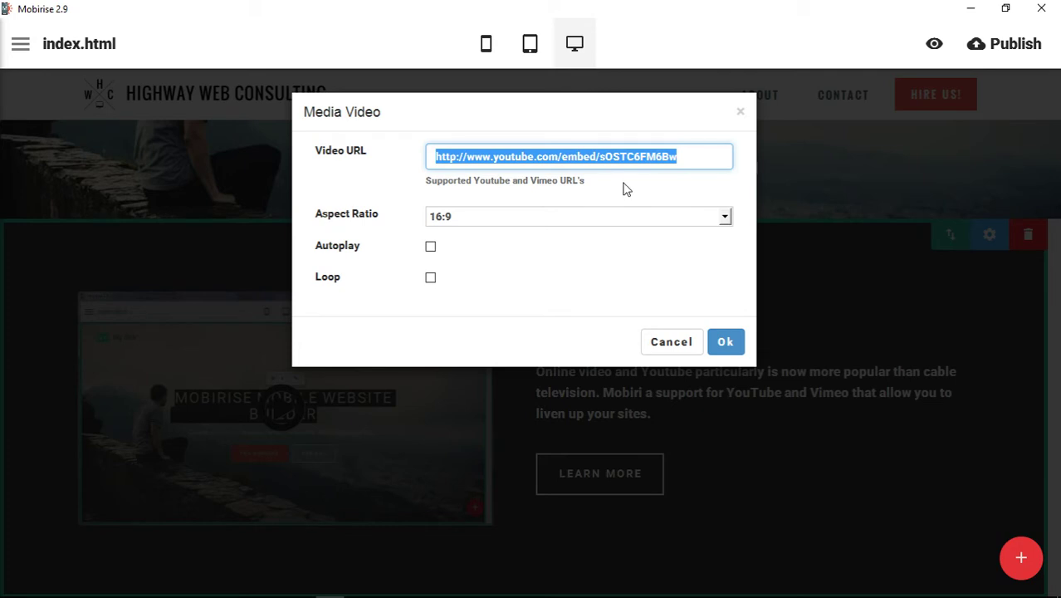
{"action": "left_click", "coordinate": [726, 216]}
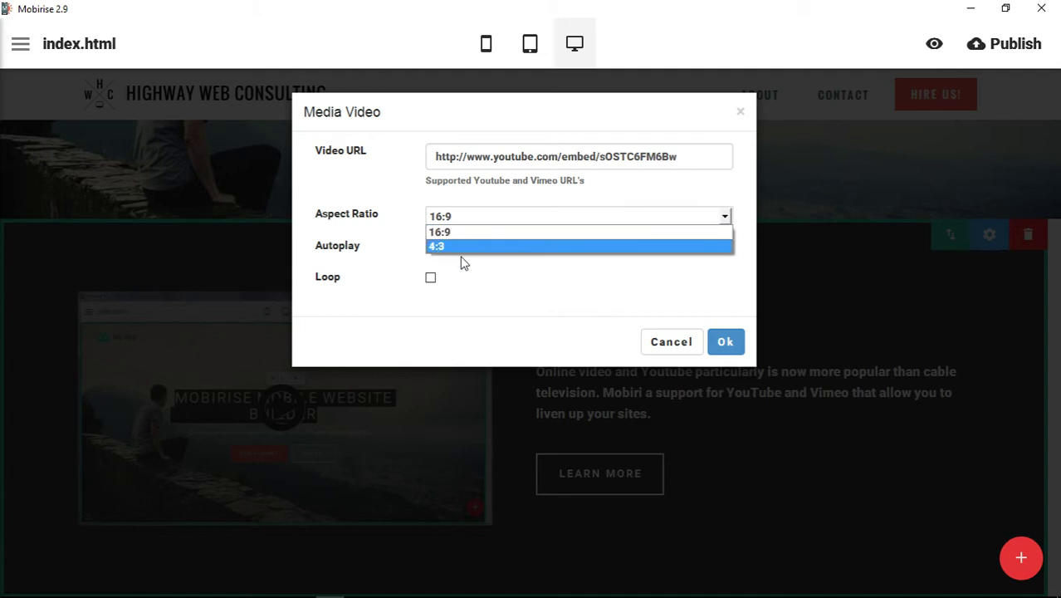
{"action": "left_click", "coordinate": [743, 229]}
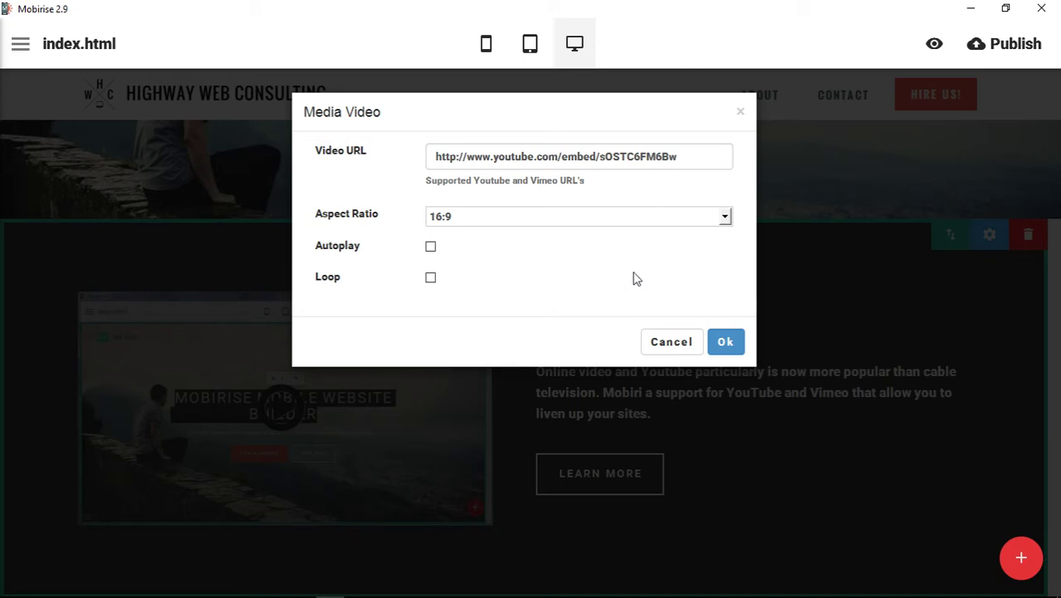
{"action": "left_click_drag", "start_coordinate": [687, 156], "coordinate": [422, 154]}
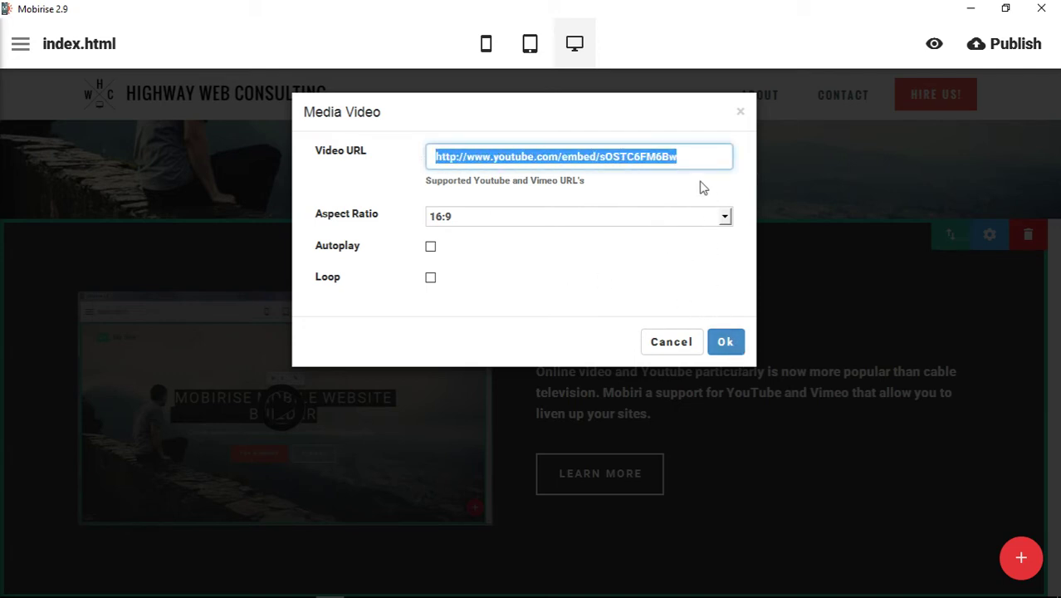
{"action": "left_click", "coordinate": [725, 343]}
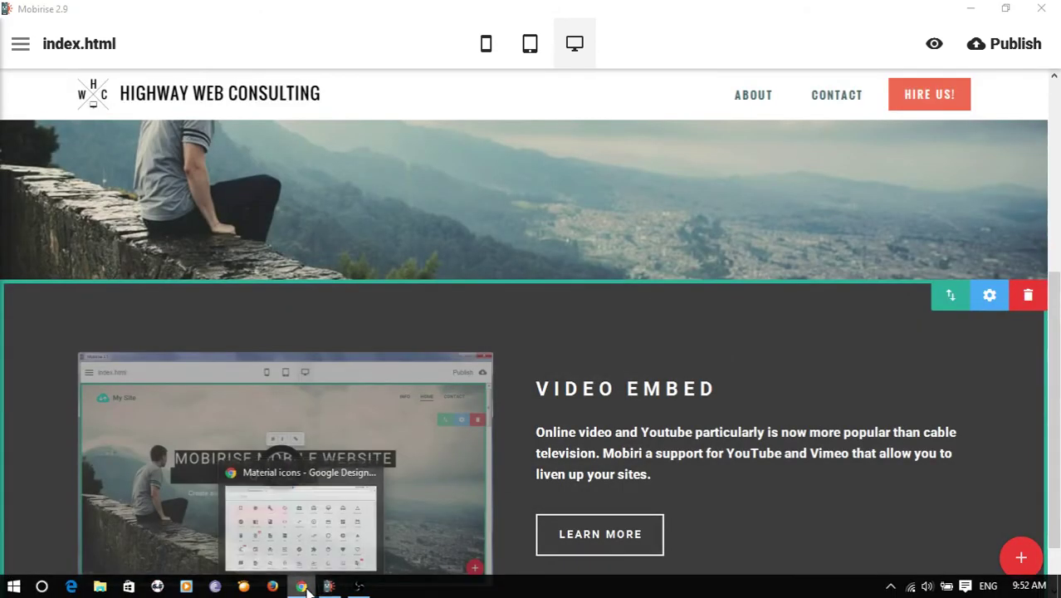
Step: Switch to a new, maximized Chrome window and open youtube.com
{"action": "right_click", "coordinate": [301, 586]}
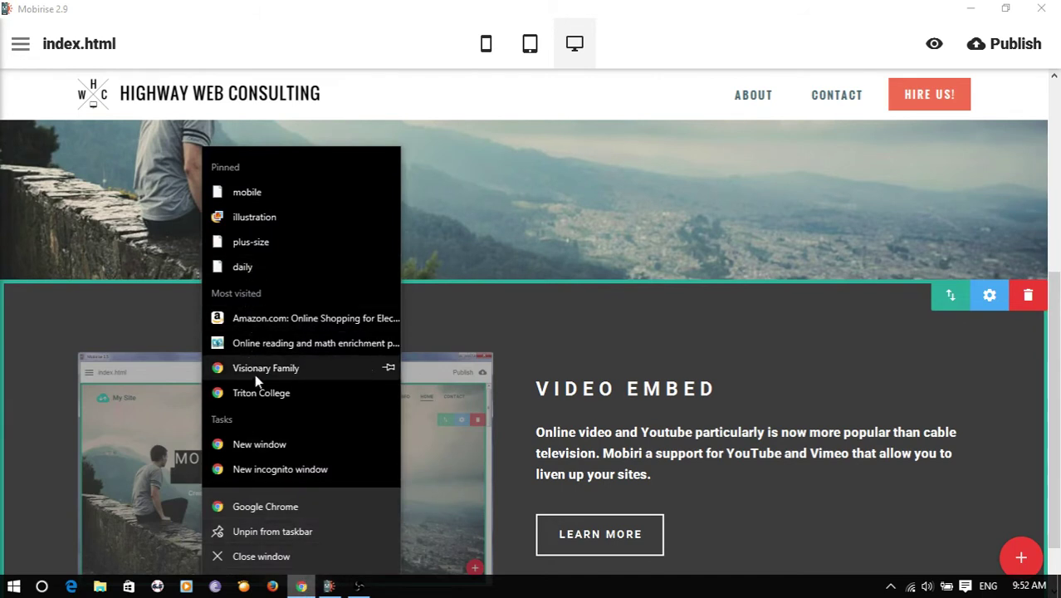
{"action": "left_click", "coordinate": [255, 448]}
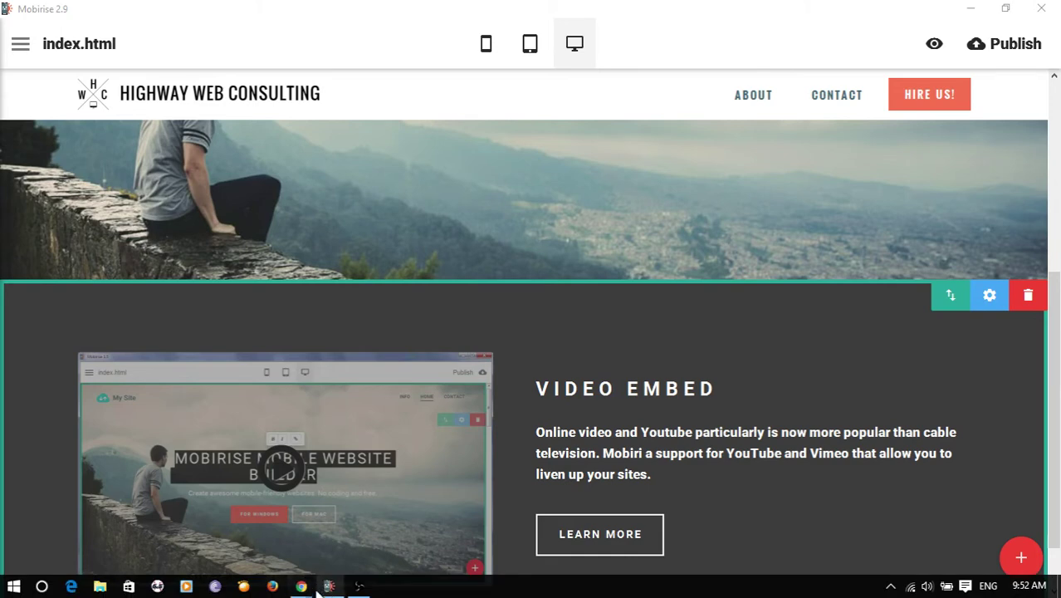
{"action": "mouse_move", "coordinate": [301, 586]}
{"action": "left_click", "coordinate": [383, 506]}
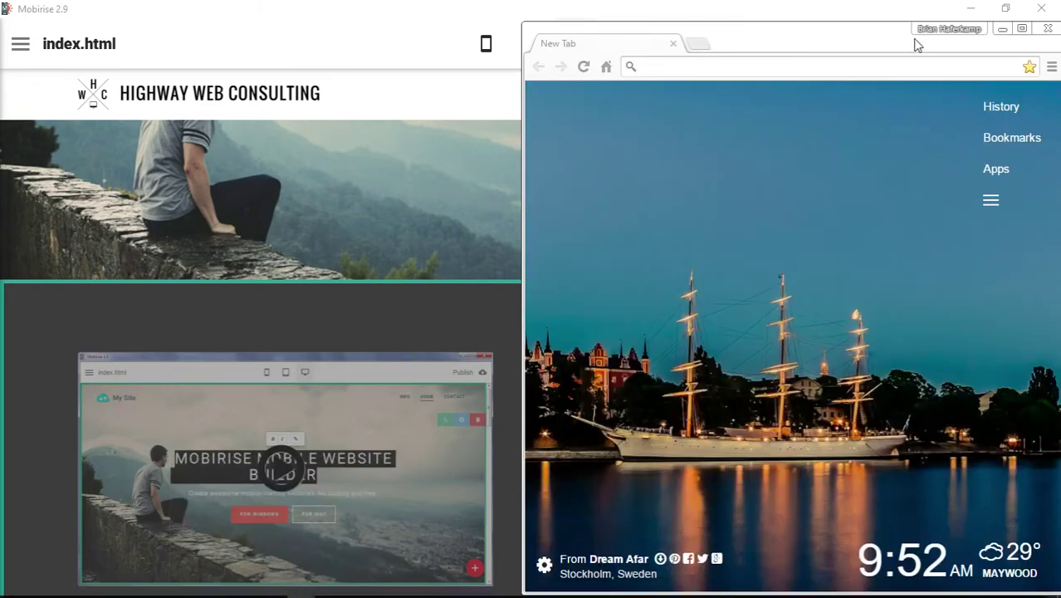
{"action": "left_click", "coordinate": [1021, 30]}
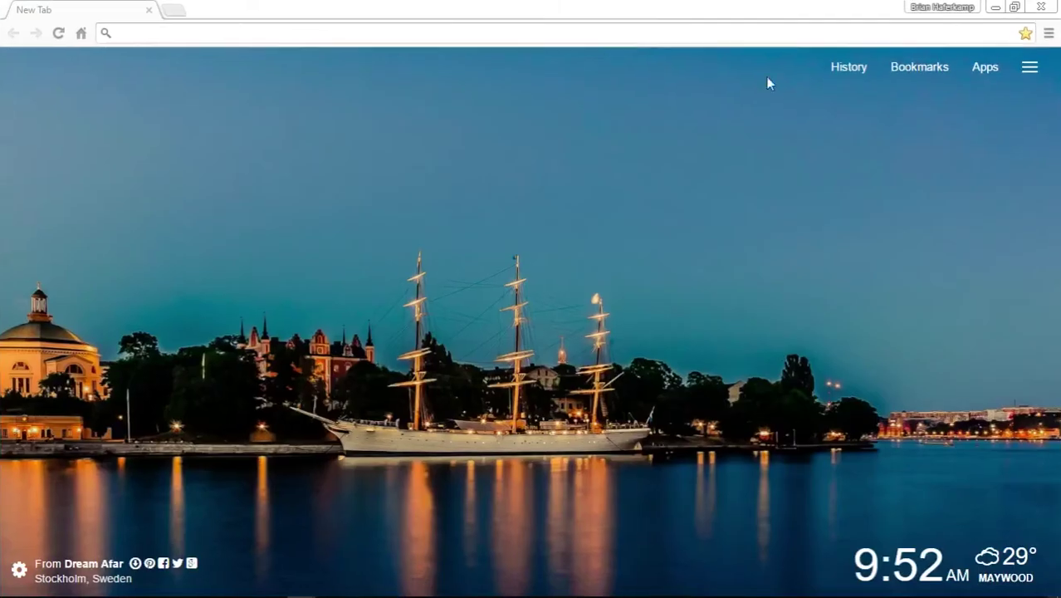
{"action": "left_click", "coordinate": [646, 36]}
{"action": "type", "text": "yout"}
{"action": "key", "text": "Return"}
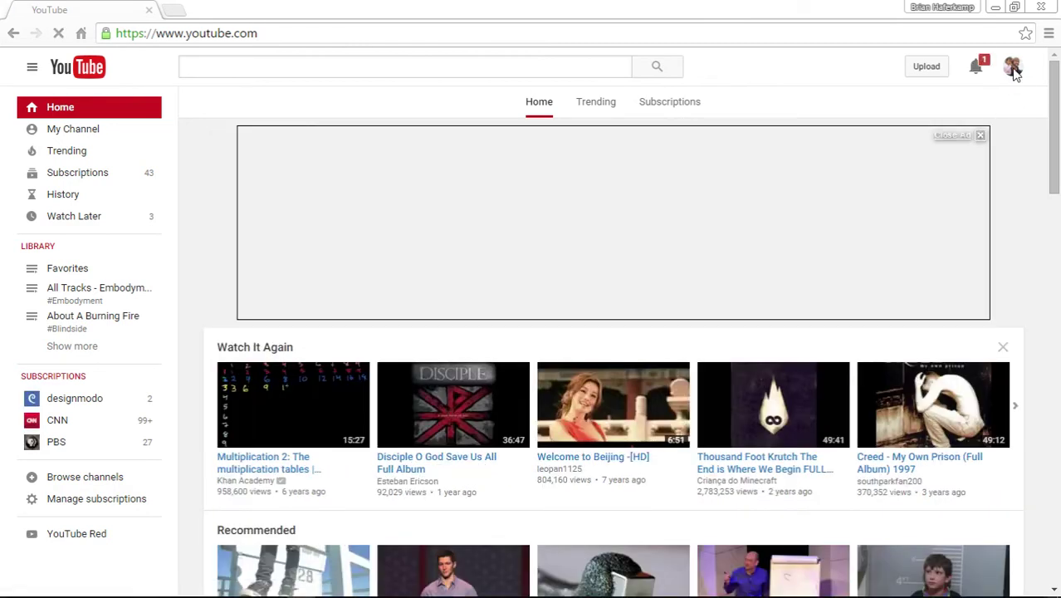
Step: Open the "Mobirise Website Creator" video from the account's own channel and pause it
{"action": "left_click", "coordinate": [1012, 69]}
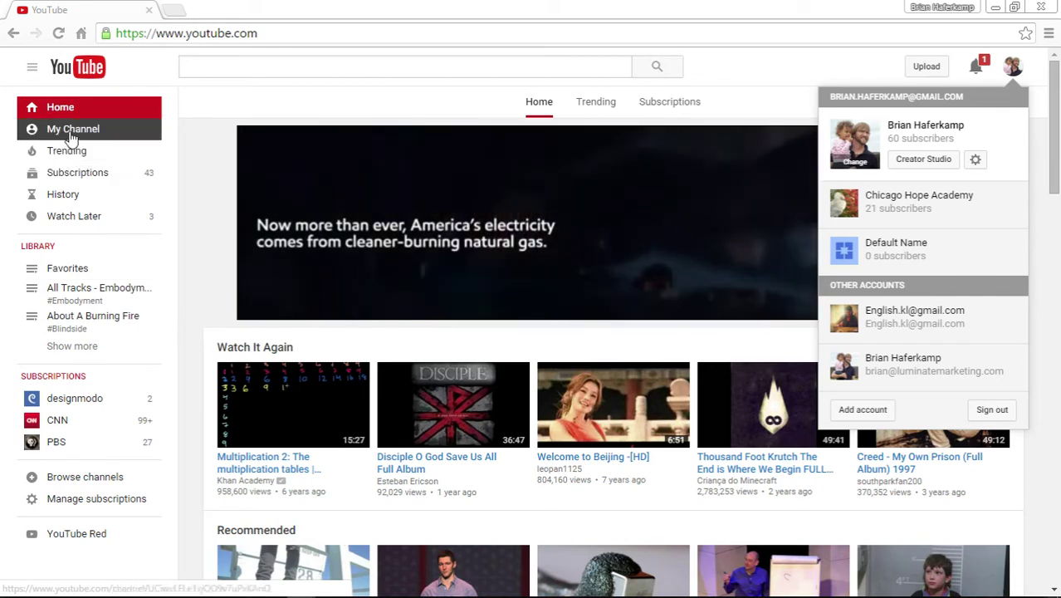
{"action": "left_click", "coordinate": [72, 131]}
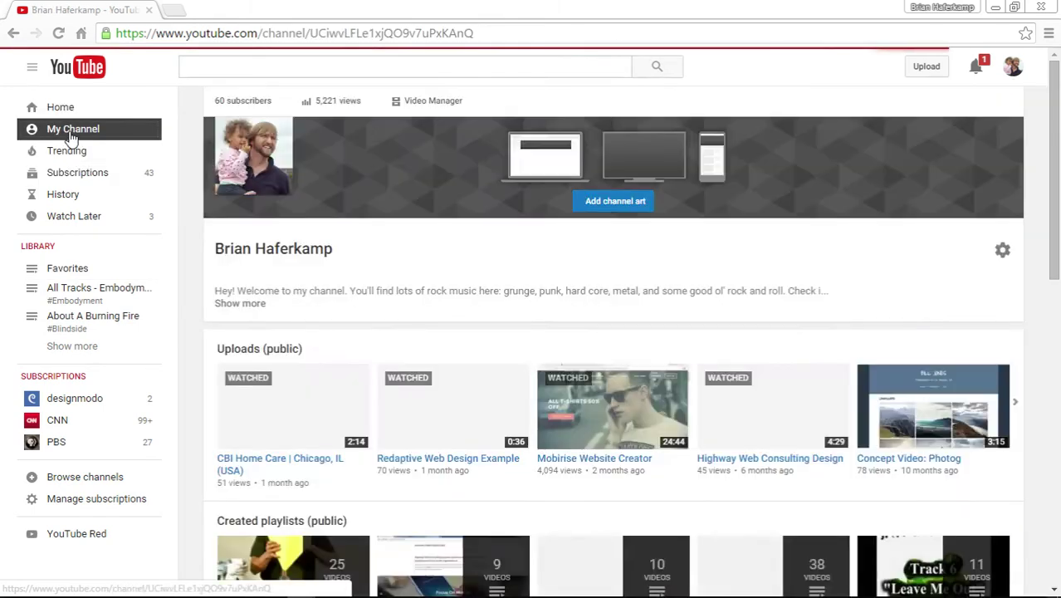
{"action": "left_click", "coordinate": [616, 425]}
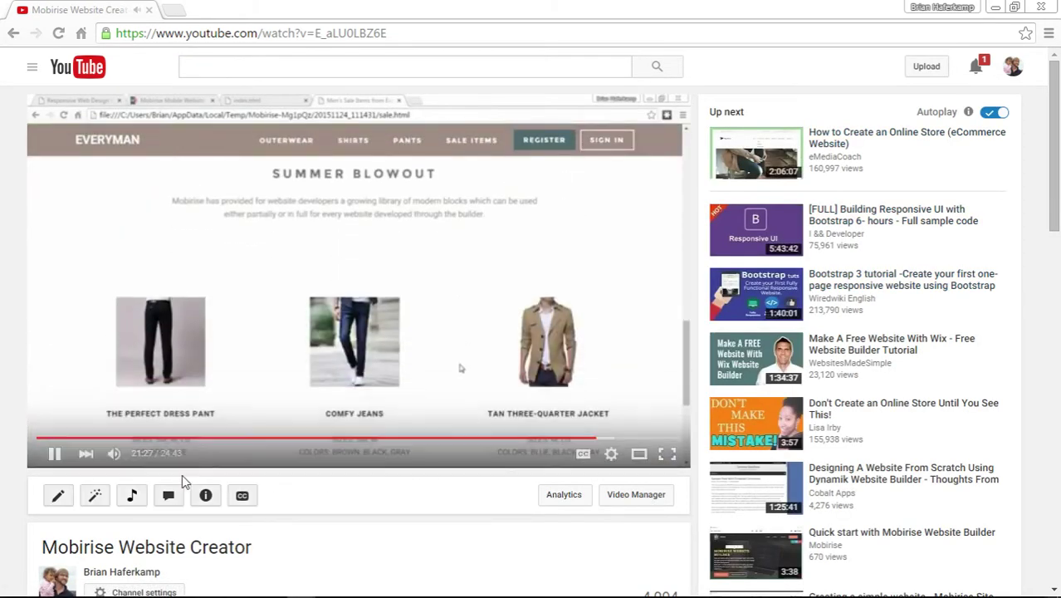
{"action": "left_click", "coordinate": [53, 453]}
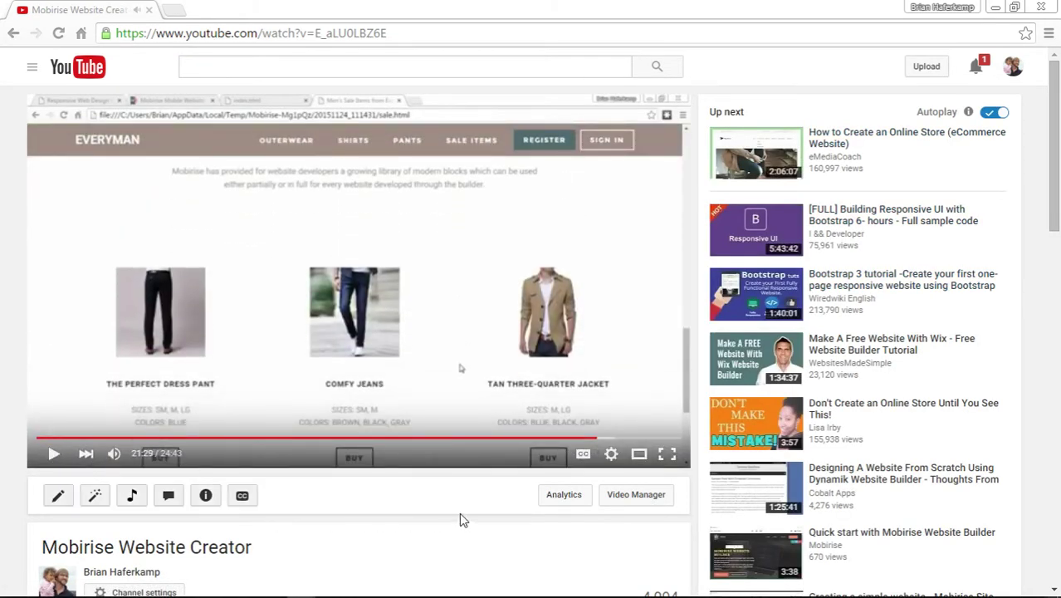
Step: Copy the share link of the "Mobirise Website Creator" video
{"action": "scroll", "coordinate": [488, 499], "scroll_direction": "down", "scroll_amount": 5}
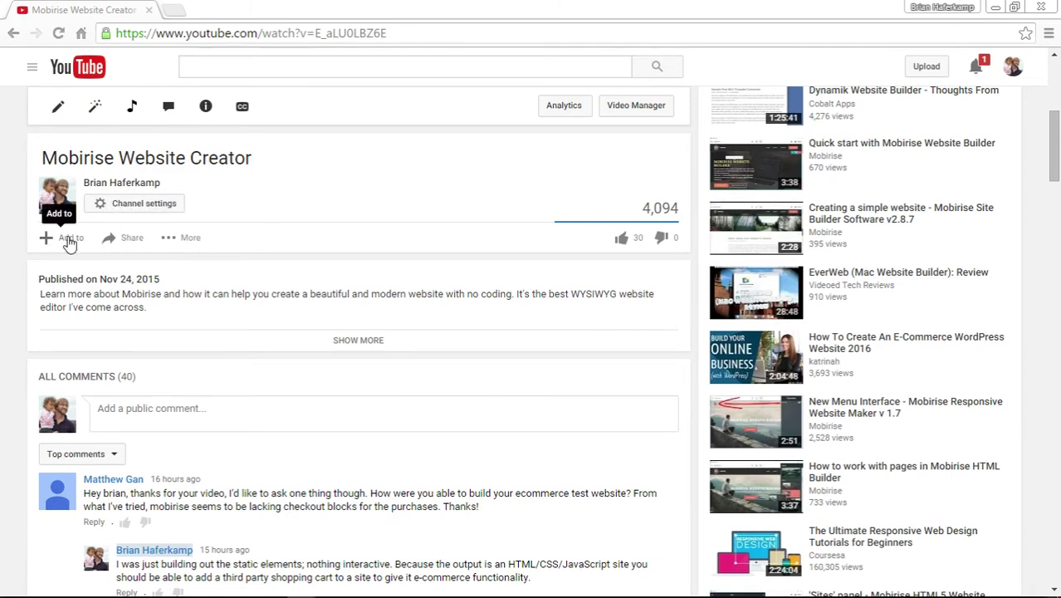
{"action": "left_click", "coordinate": [184, 239]}
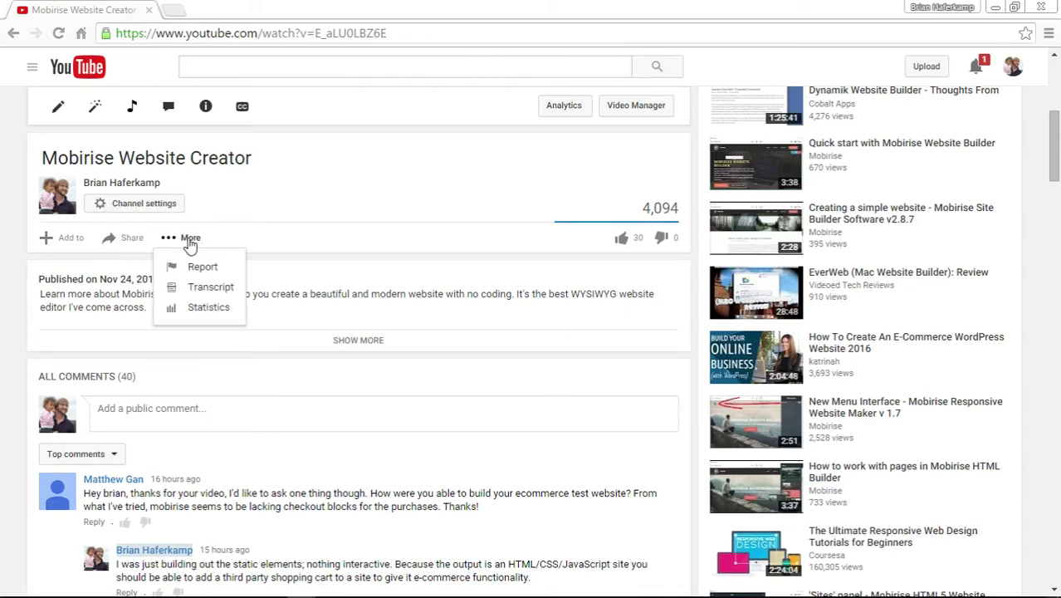
{"action": "left_click", "coordinate": [133, 241]}
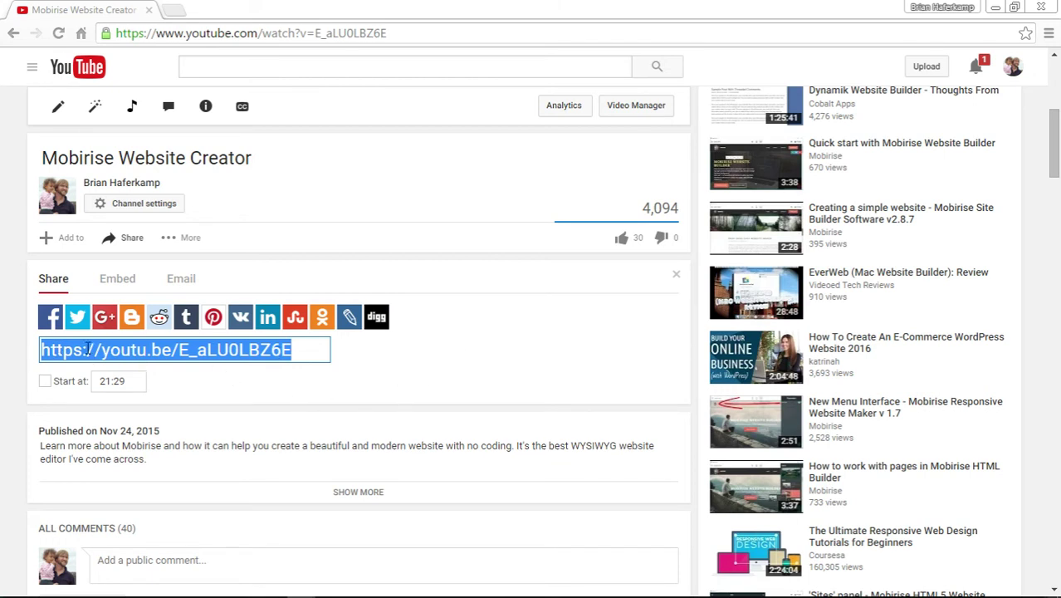
{"action": "right_click", "coordinate": [192, 353]}
{"action": "left_click", "coordinate": [229, 380]}
Step: Switch back to Mobirise and review the embedded video's media options and the Media blocks in the block library
{"action": "left_click", "coordinate": [330, 586]}
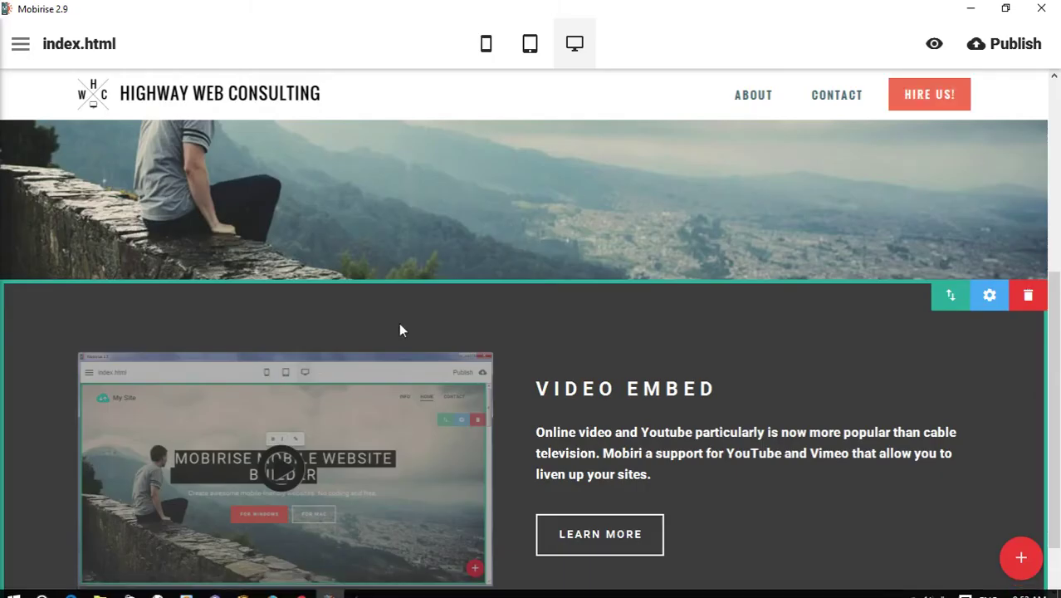
{"action": "left_click", "coordinate": [296, 469]}
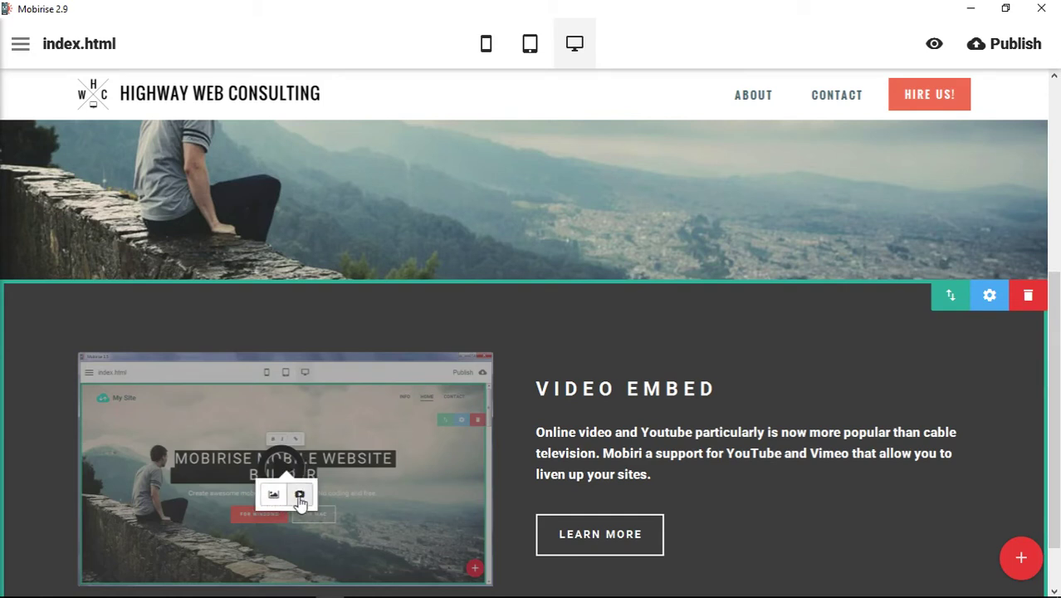
{"action": "scroll", "coordinate": [303, 502], "scroll_direction": "down", "scroll_amount": 1}
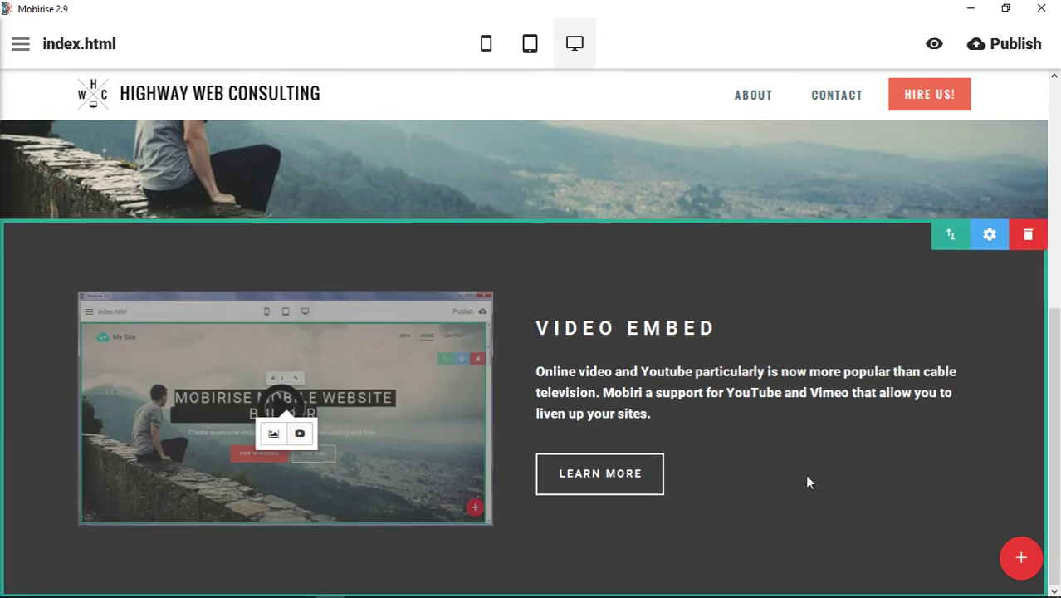
{"action": "left_click", "coordinate": [1019, 559]}
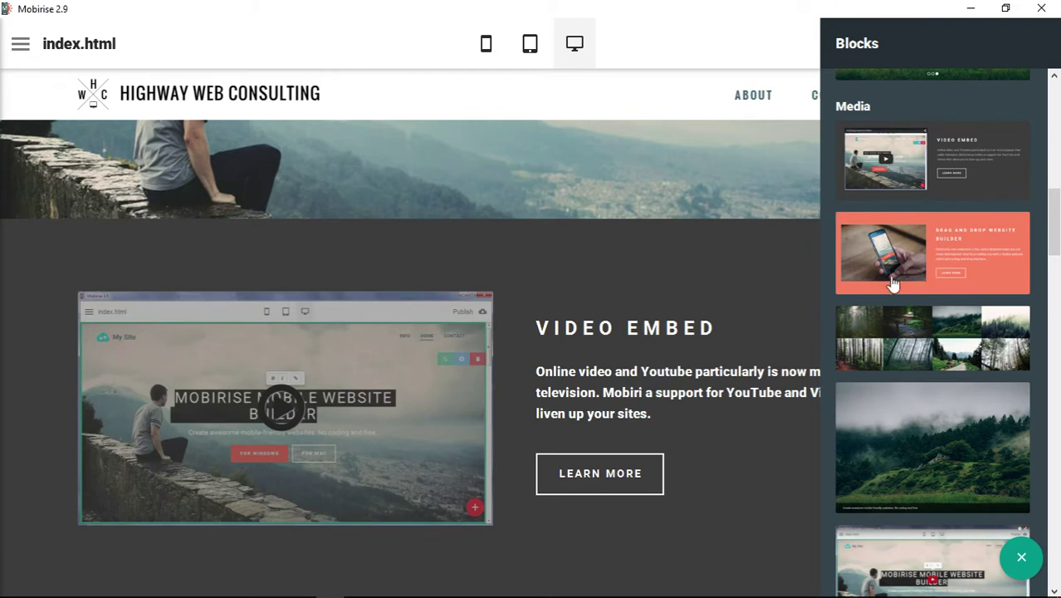
{"action": "left_click", "coordinate": [730, 53]}
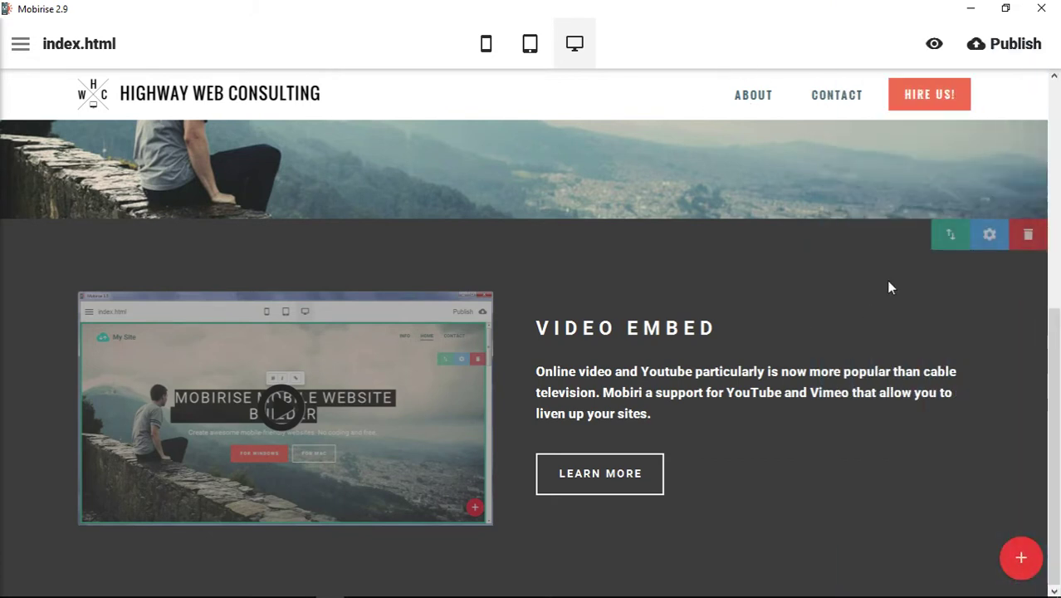
Step: Replace the Video Embed block's video with the default phone image and bring up the image's media options
{"action": "left_click", "coordinate": [283, 408]}
{"action": "left_click", "coordinate": [273, 434]}
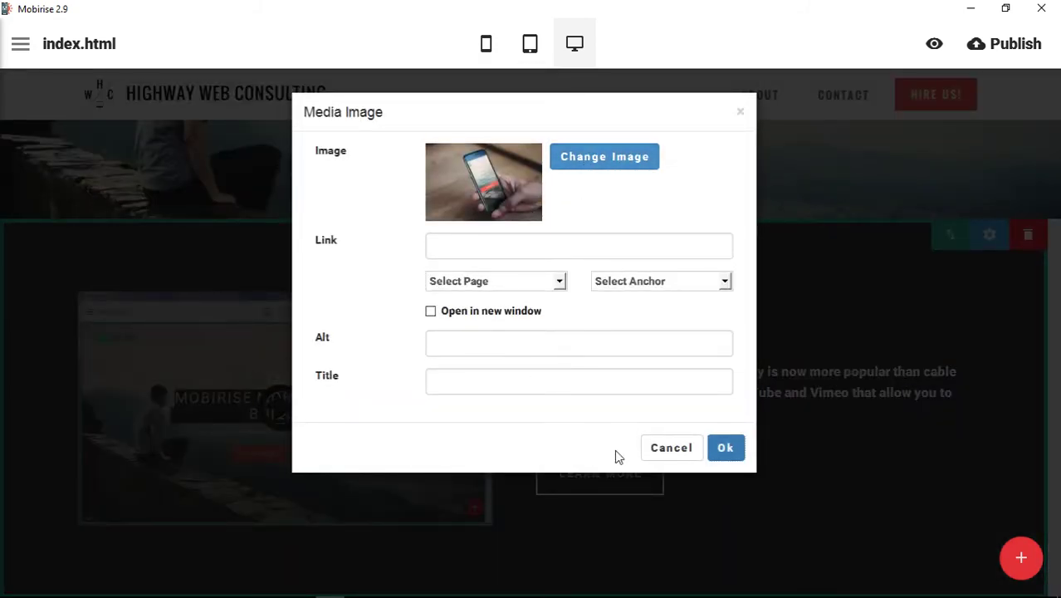
{"action": "left_click", "coordinate": [736, 454]}
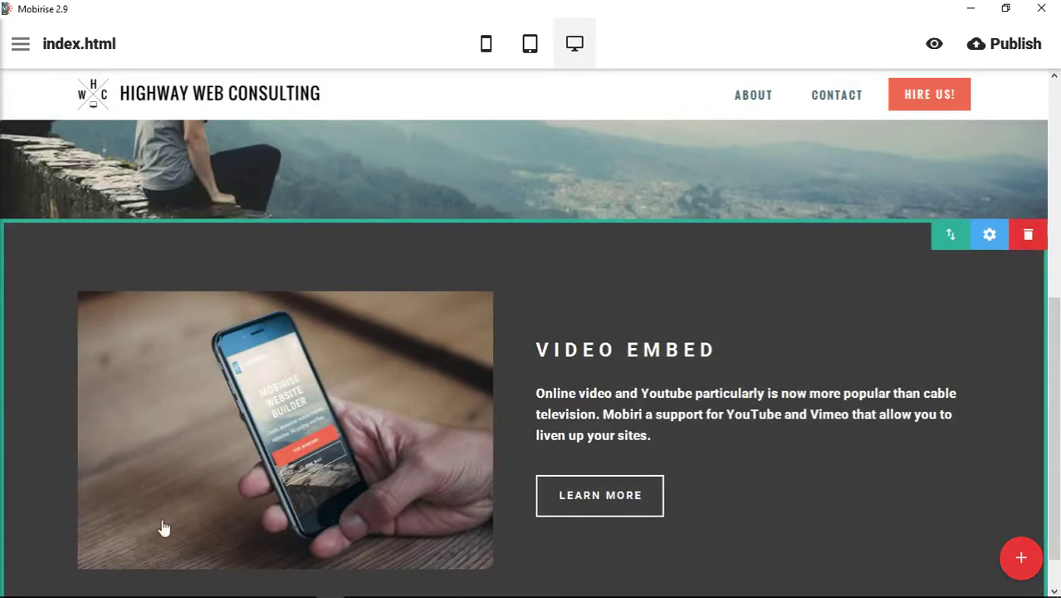
{"action": "left_click", "coordinate": [313, 430]}
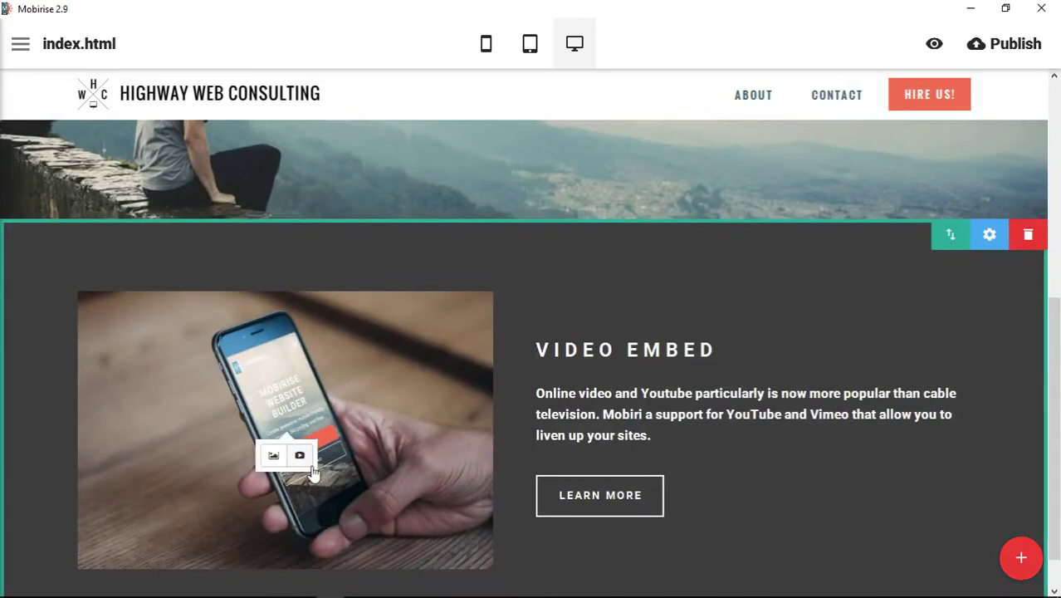
{"action": "left_click", "coordinate": [300, 455]}
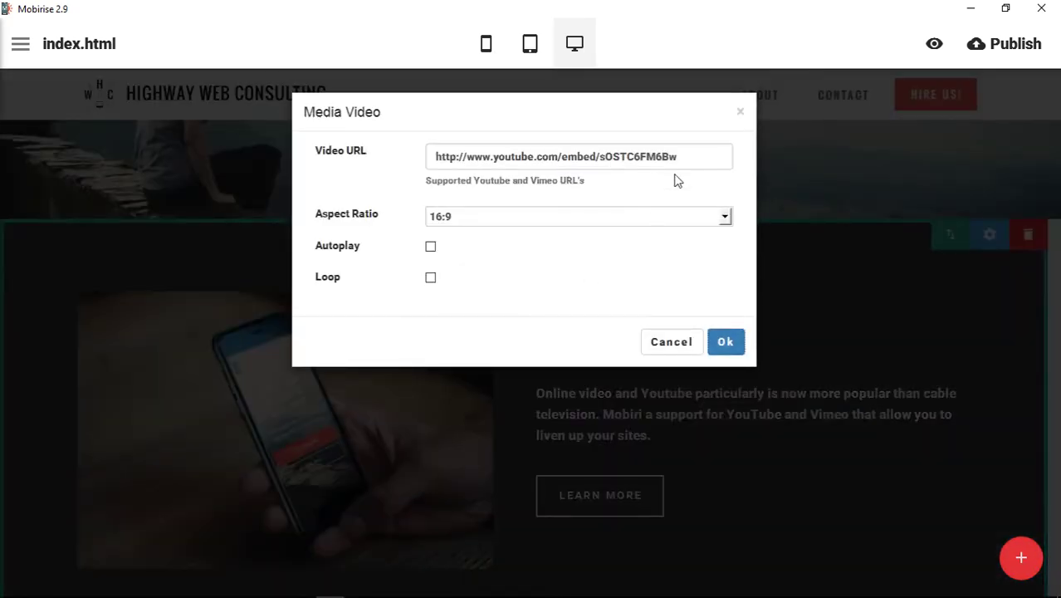
{"action": "left_click_drag", "start_coordinate": [693, 159], "coordinate": [421, 156]}
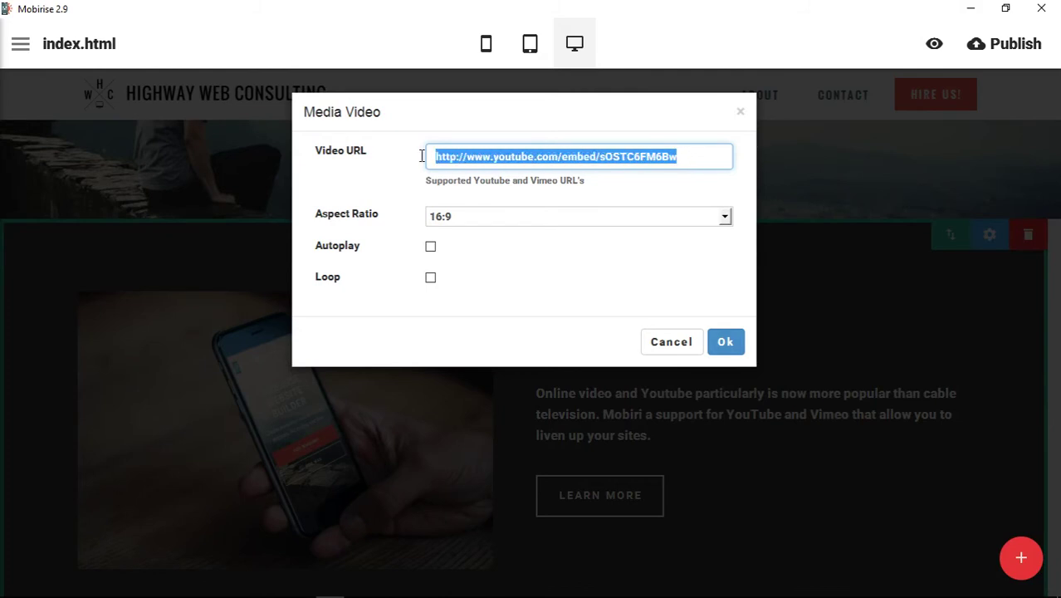
{"action": "key", "text": "BackSpace"}
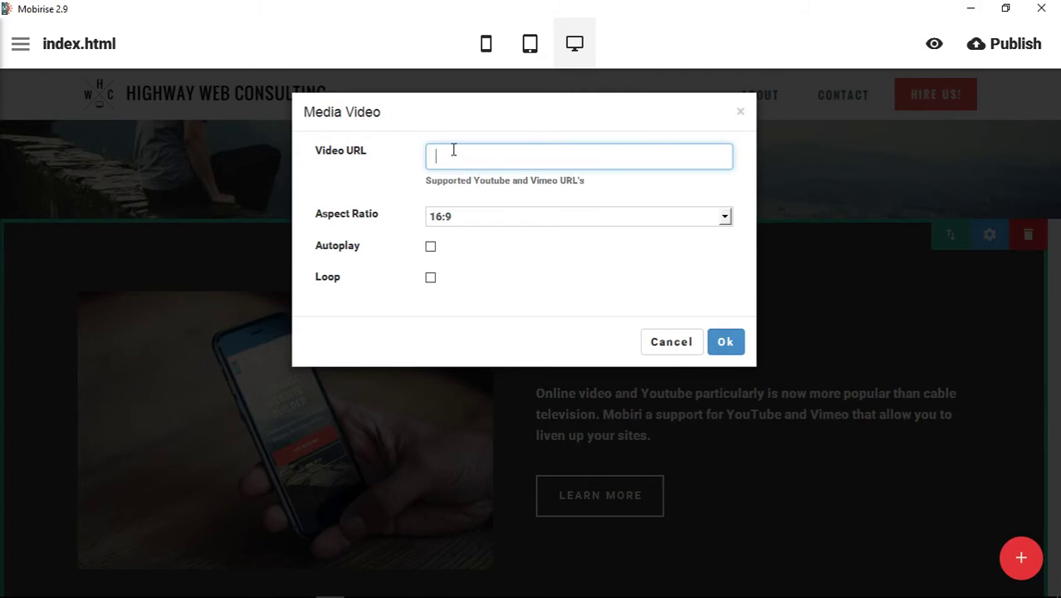
{"action": "right_click", "coordinate": [450, 158]}
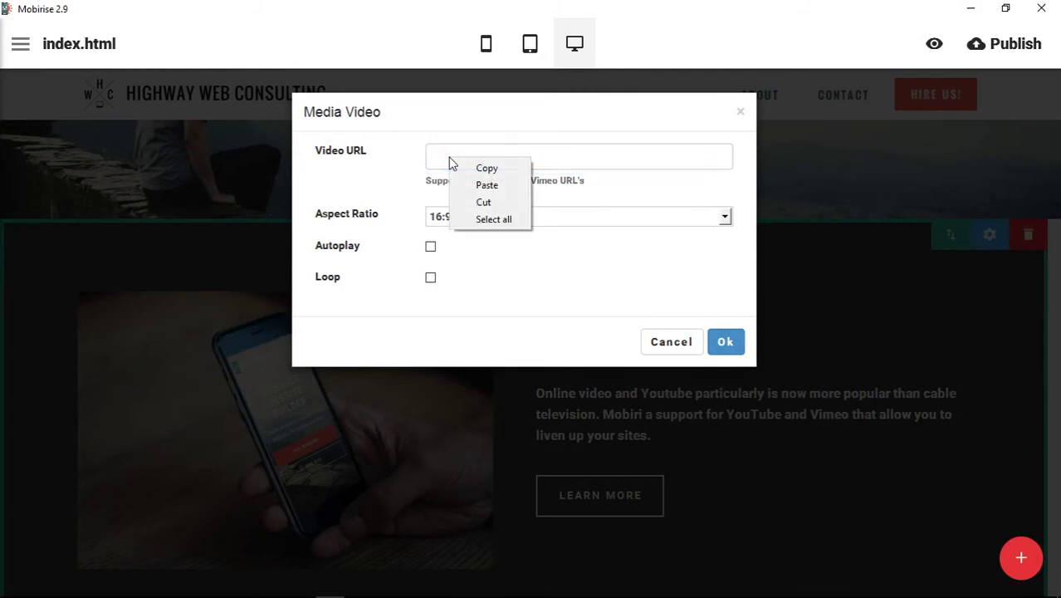
{"action": "left_click", "coordinate": [486, 185]}
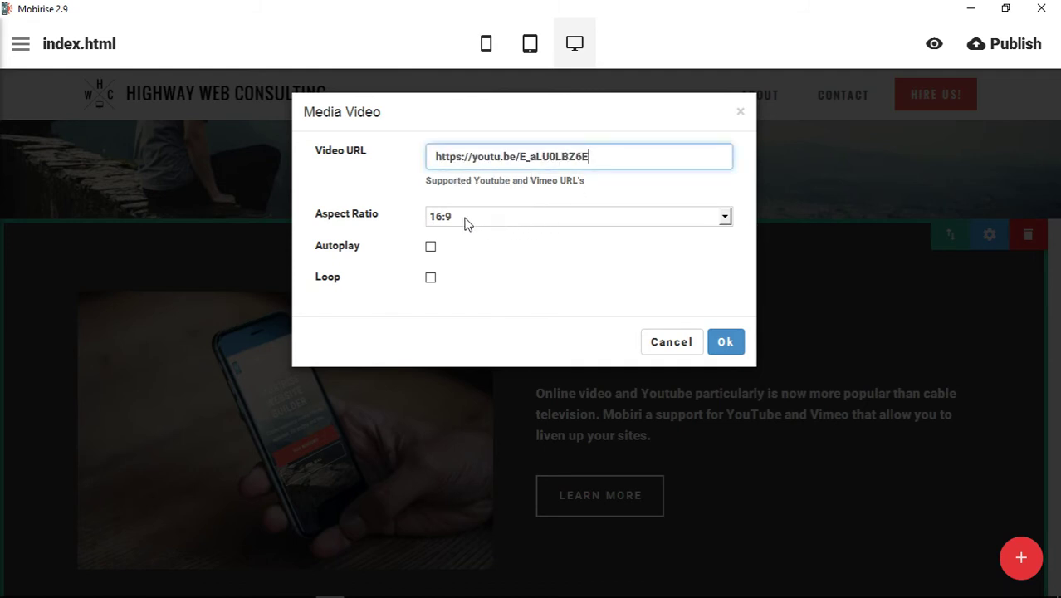
{"action": "left_click", "coordinate": [727, 344]}
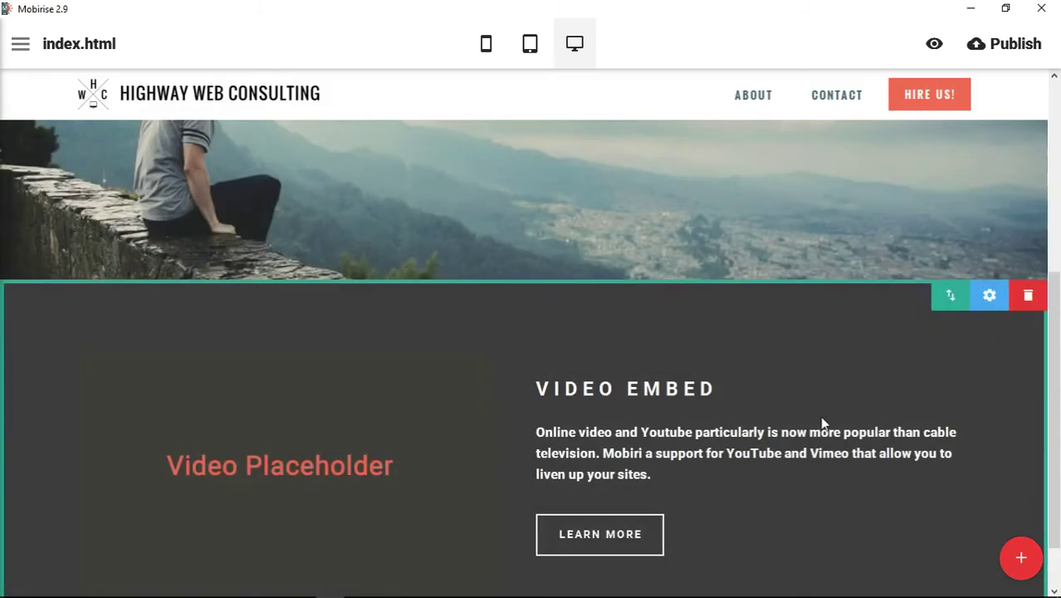
{"action": "scroll", "coordinate": [882, 415], "scroll_direction": "down", "scroll_amount": 2}
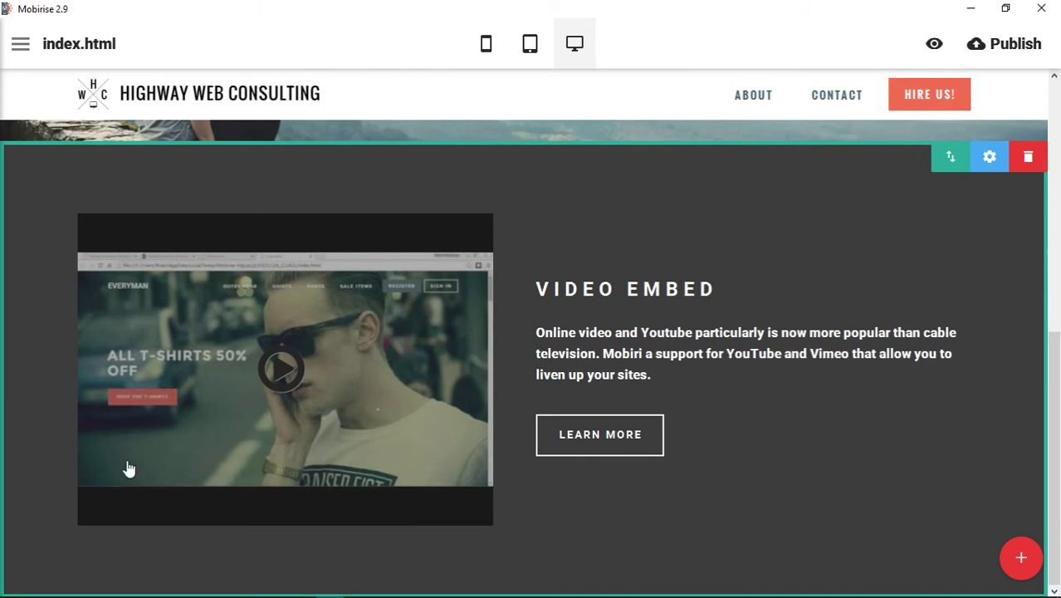
Step: Try a 4:3 aspect ratio for the embedded YouTube video
{"action": "left_click", "coordinate": [289, 397]}
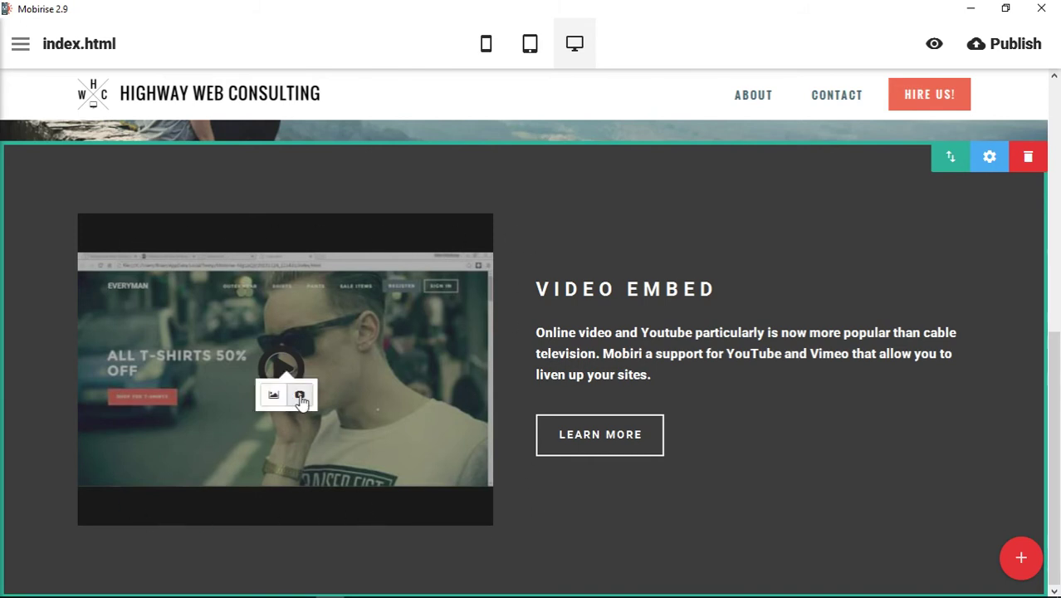
{"action": "left_click", "coordinate": [297, 397]}
{"action": "left_click", "coordinate": [475, 216]}
{"action": "left_click", "coordinate": [476, 247]}
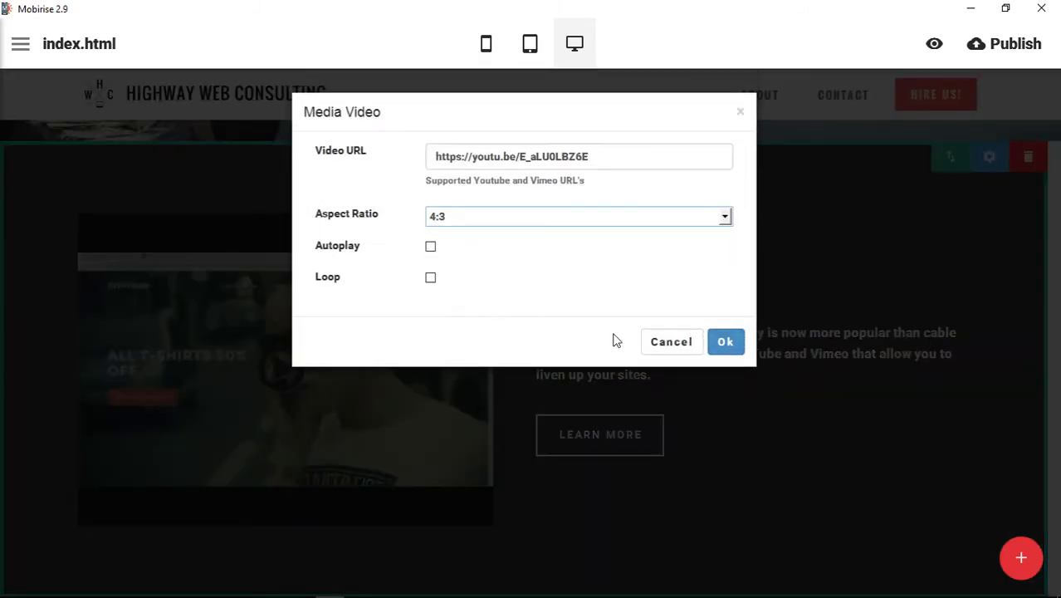
{"action": "left_click", "coordinate": [730, 347]}
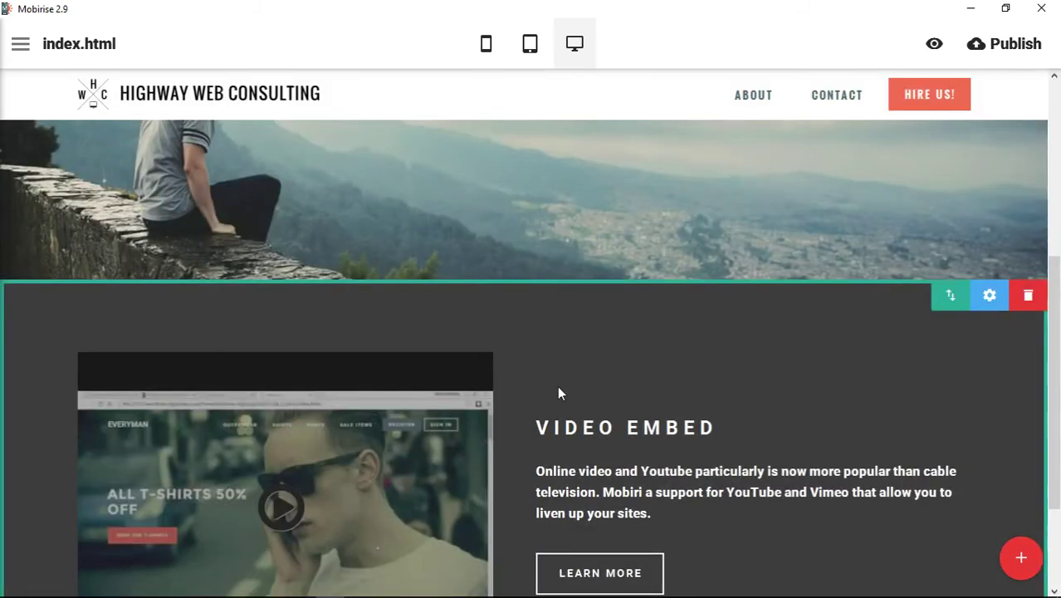
{"action": "scroll", "coordinate": [552, 380], "scroll_direction": "down", "scroll_amount": 2}
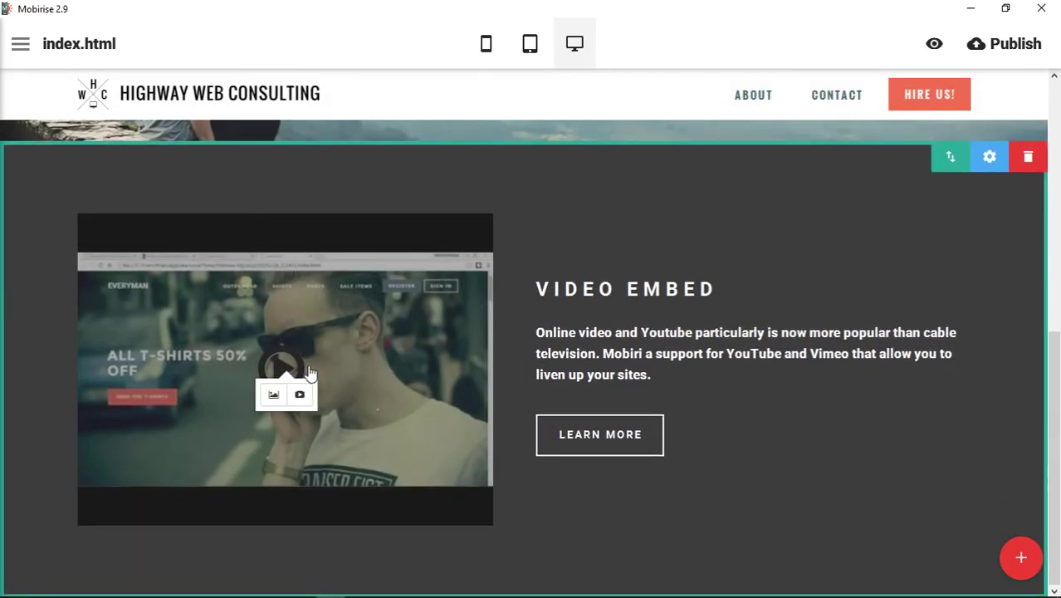
Step: Set the embedded video's aspect ratio back to 16:9
{"action": "left_click", "coordinate": [301, 395]}
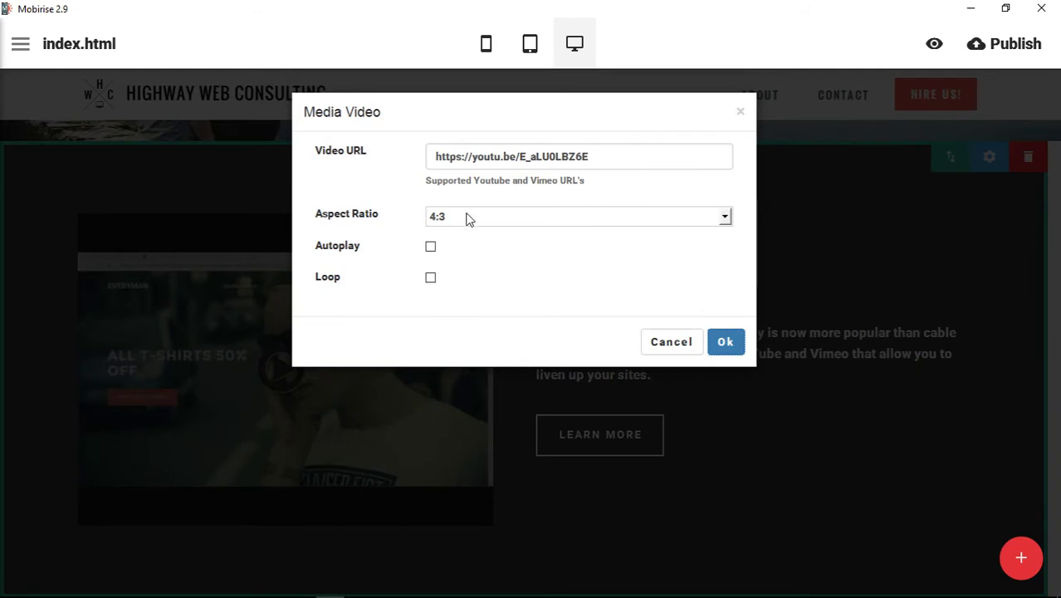
{"action": "left_click", "coordinate": [468, 218]}
{"action": "left_click", "coordinate": [465, 230]}
{"action": "left_click", "coordinate": [727, 342]}
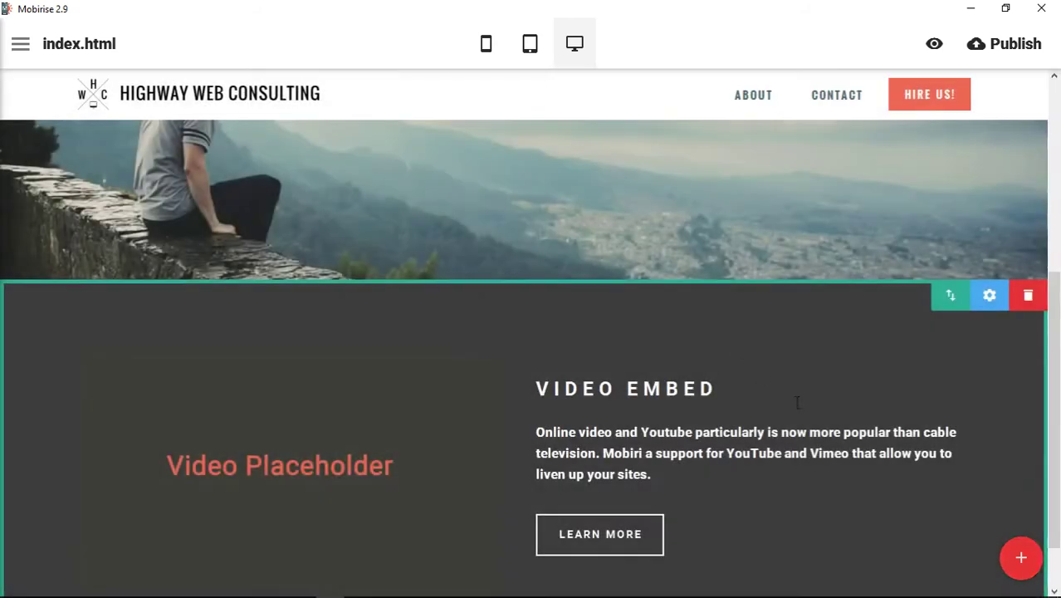
{"action": "scroll", "coordinate": [537, 265], "scroll_direction": "down", "scroll_amount": 2}
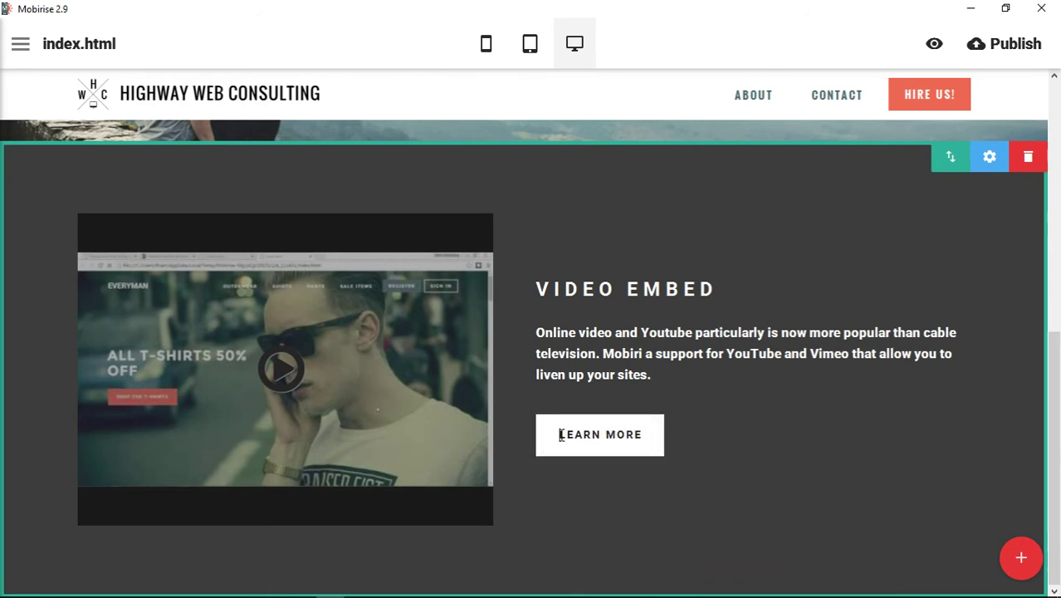
Step: Change the Learn More button's text to "Let's Go!"
{"action": "left_click_drag", "start_coordinate": [558, 434], "coordinate": [642, 435]}
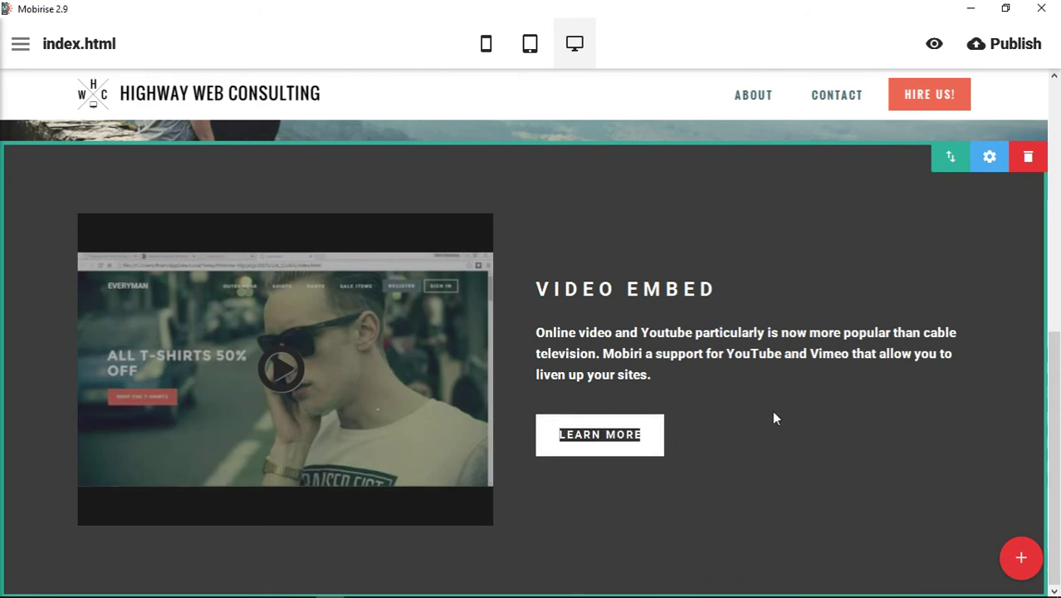
{"action": "type", "text": "Let's Go"}
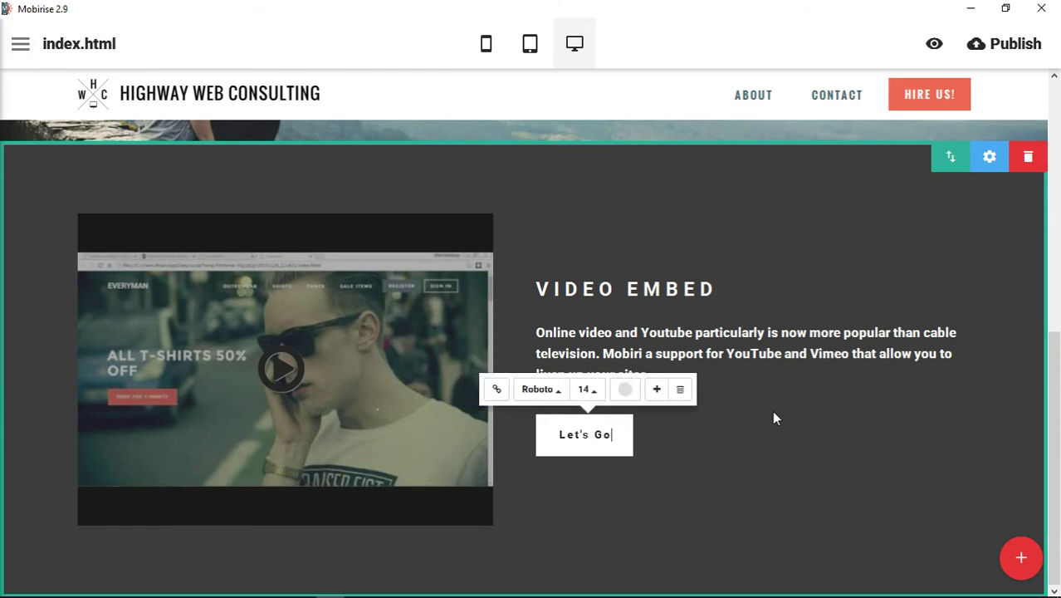
{"action": "type", "text": "!"}
{"action": "left_click", "coordinate": [780, 409]}
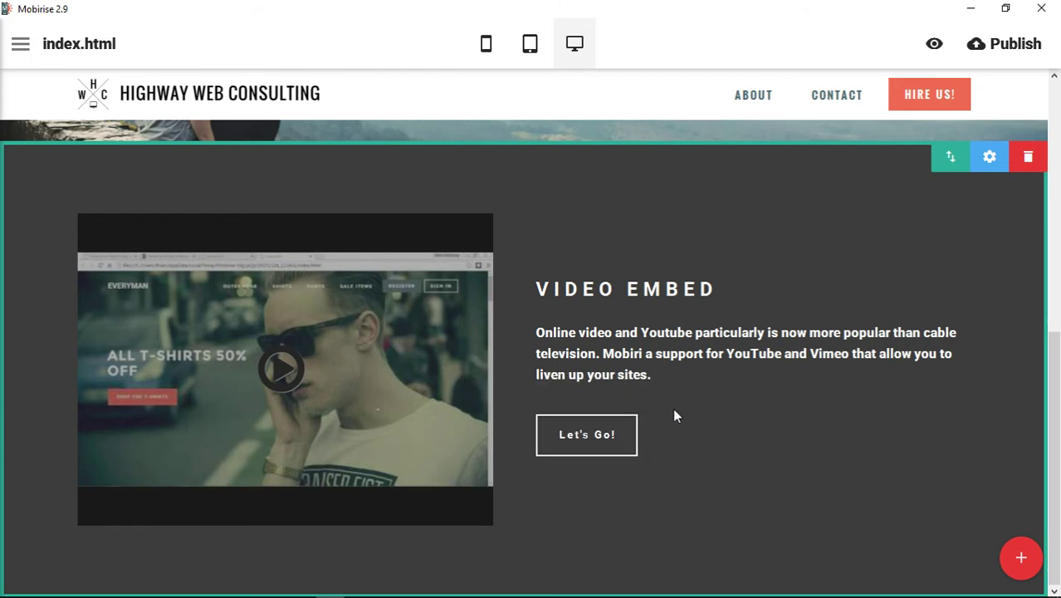
Step: Look through the "Let's Go!" button's color and font options and add a second button beside it
{"action": "left_click", "coordinate": [603, 432]}
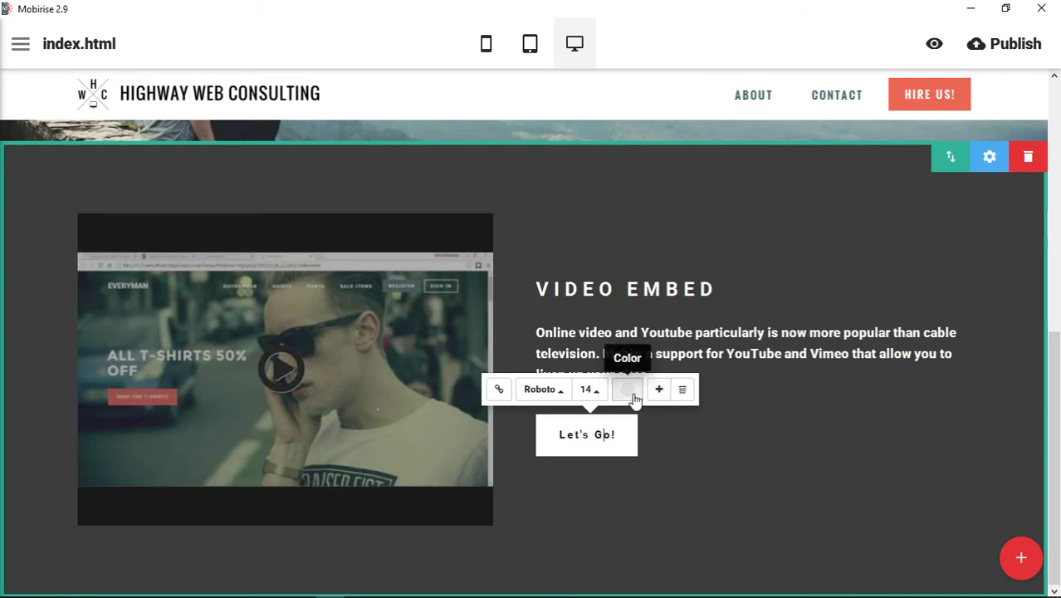
{"action": "left_click", "coordinate": [628, 389]}
{"action": "left_click", "coordinate": [543, 388]}
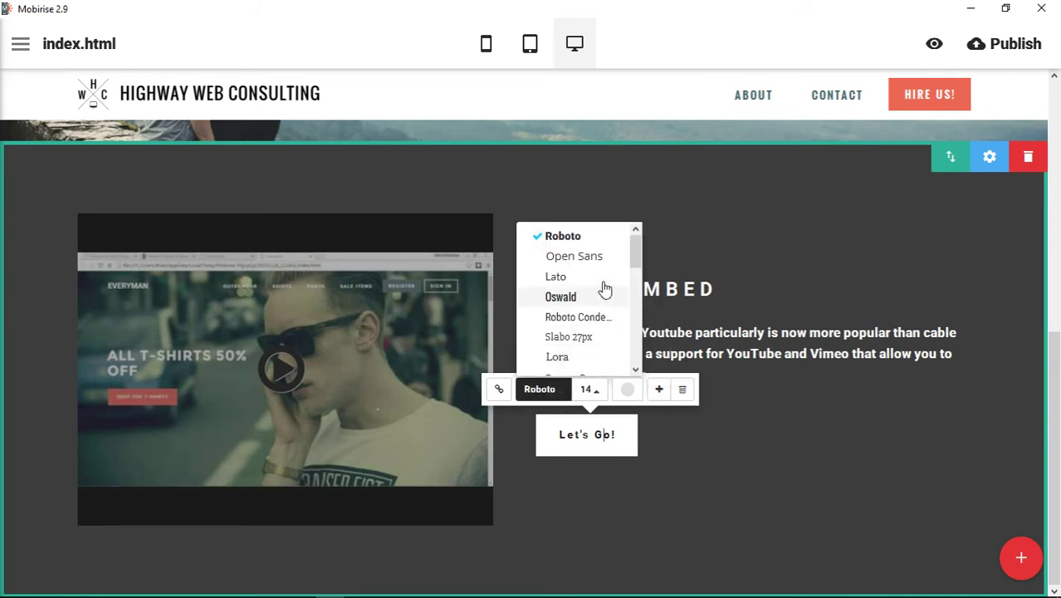
{"action": "scroll", "coordinate": [595, 316], "scroll_direction": "down", "scroll_amount": 2}
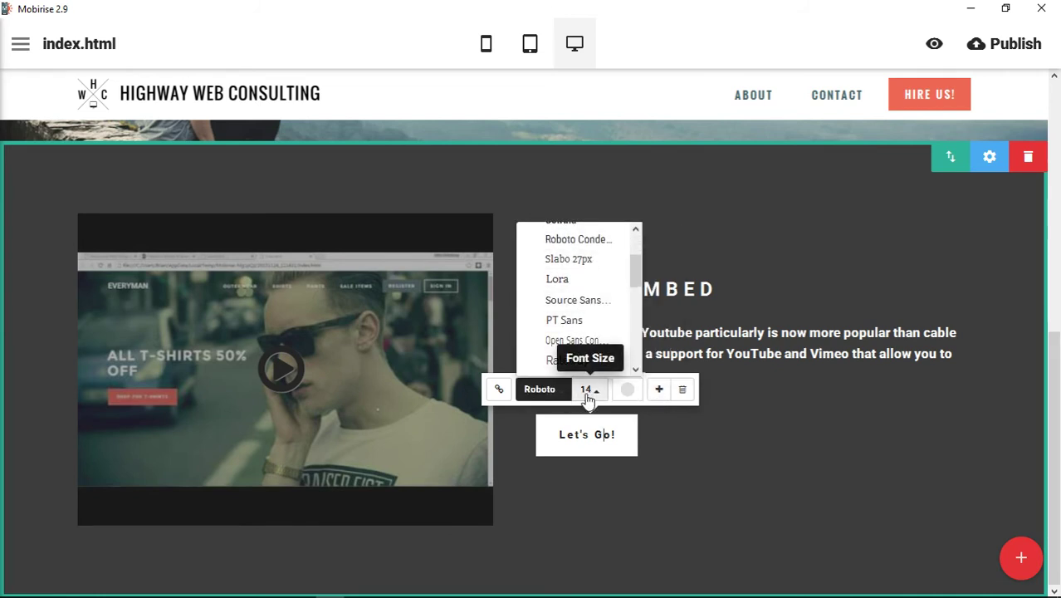
{"action": "left_click", "coordinate": [661, 395]}
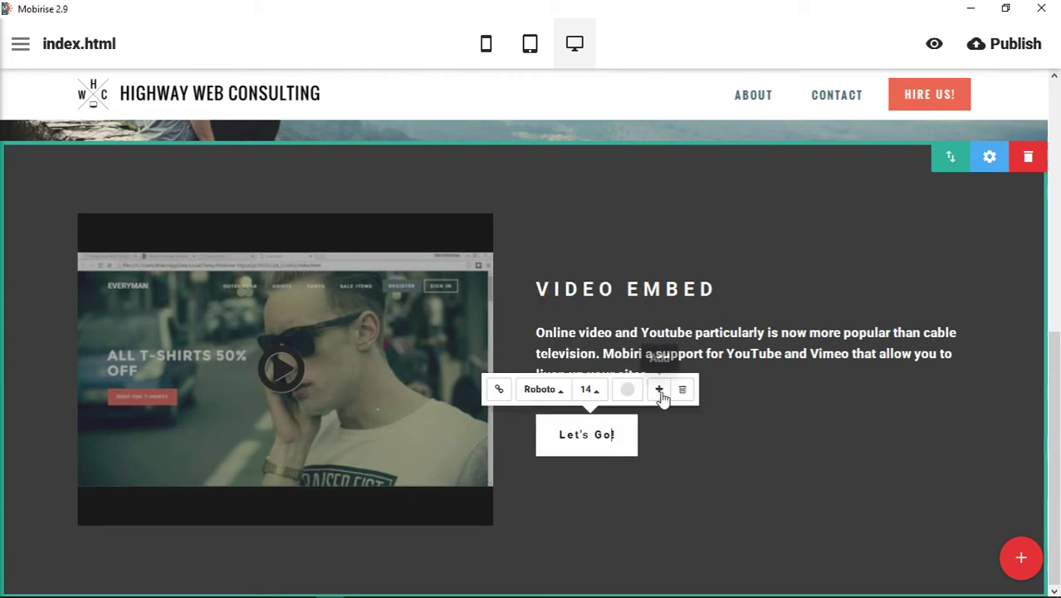
{"action": "left_click", "coordinate": [660, 390]}
{"action": "left_click", "coordinate": [814, 457]}
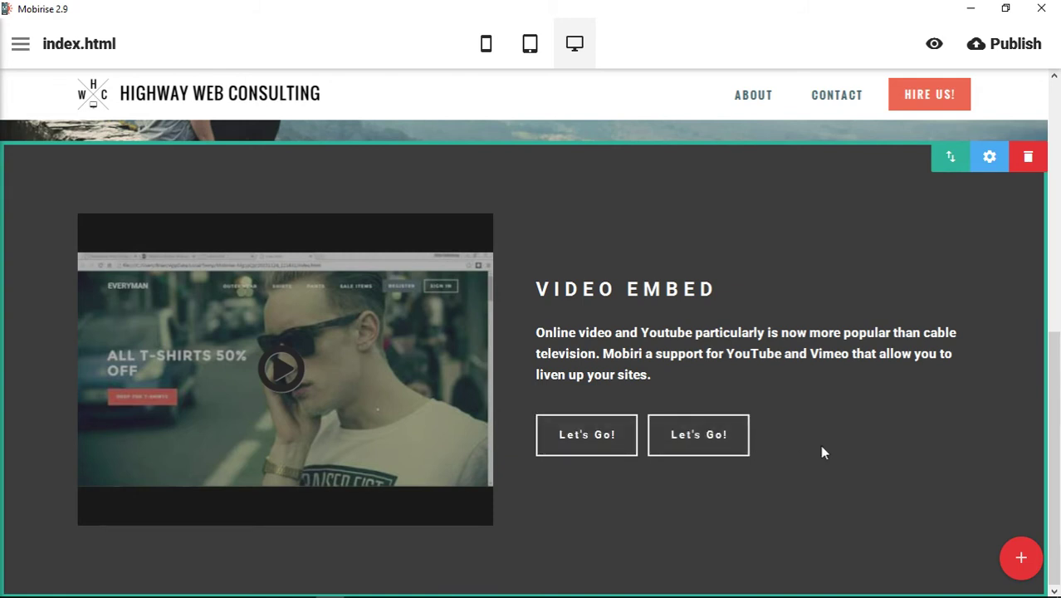
Step: Open the block's parameters and try it without the title and with the subtitle, restoring both settings
{"action": "left_click", "coordinate": [993, 163]}
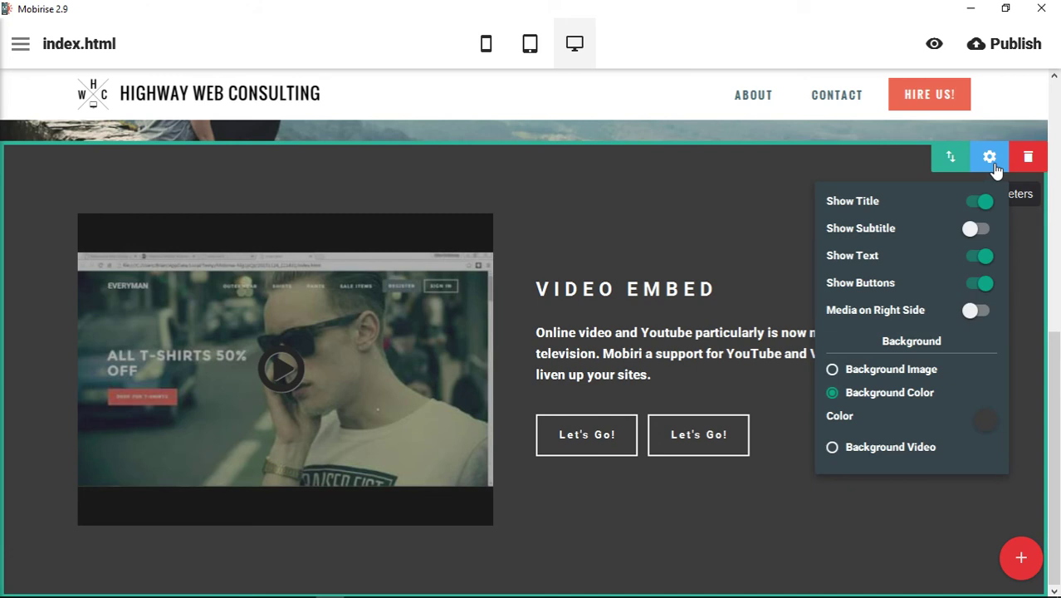
{"action": "left_click", "coordinate": [985, 205]}
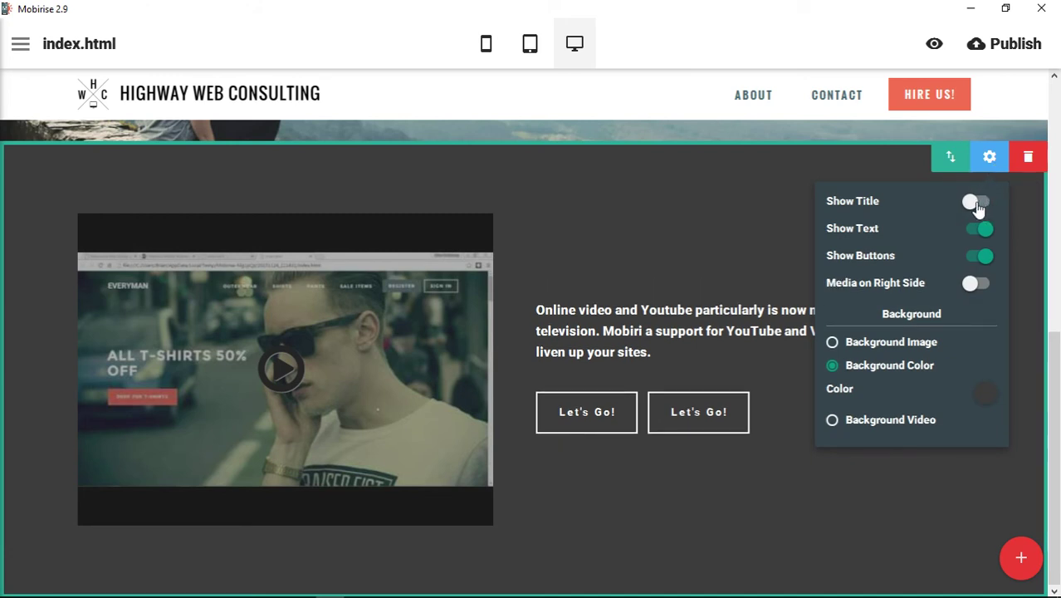
{"action": "left_click", "coordinate": [975, 205]}
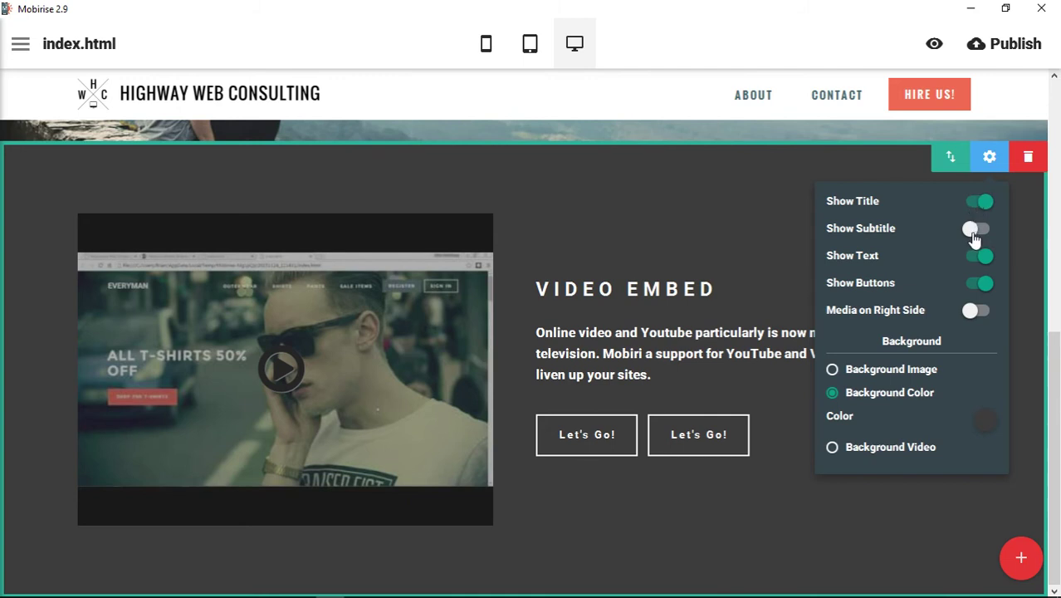
{"action": "left_click", "coordinate": [973, 235]}
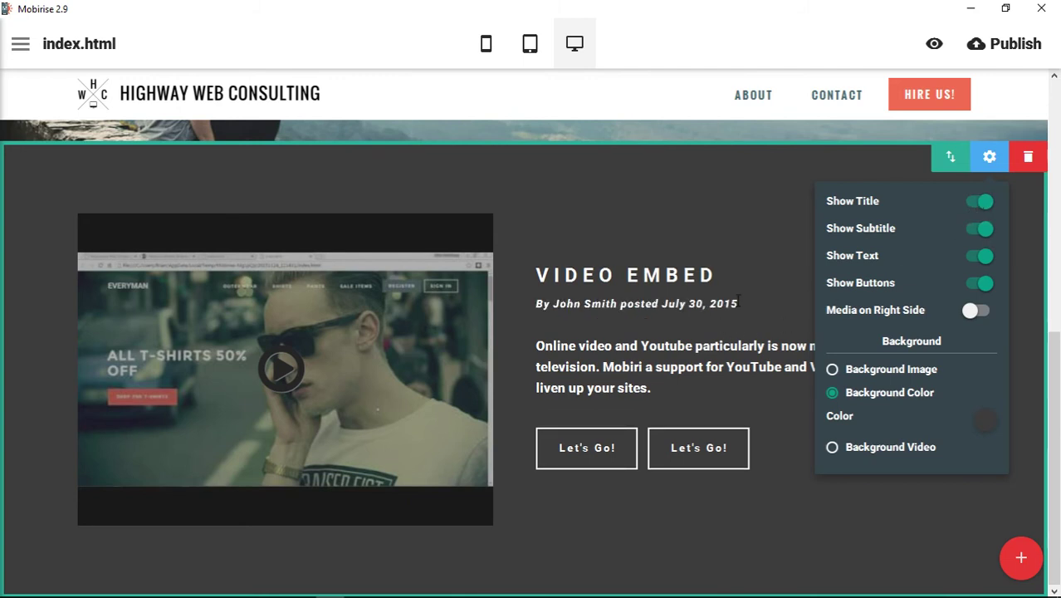
{"action": "left_click", "coordinate": [981, 238]}
Step: Try hiding the block's text and its buttons one at a time, restoring each
{"action": "left_click", "coordinate": [978, 259]}
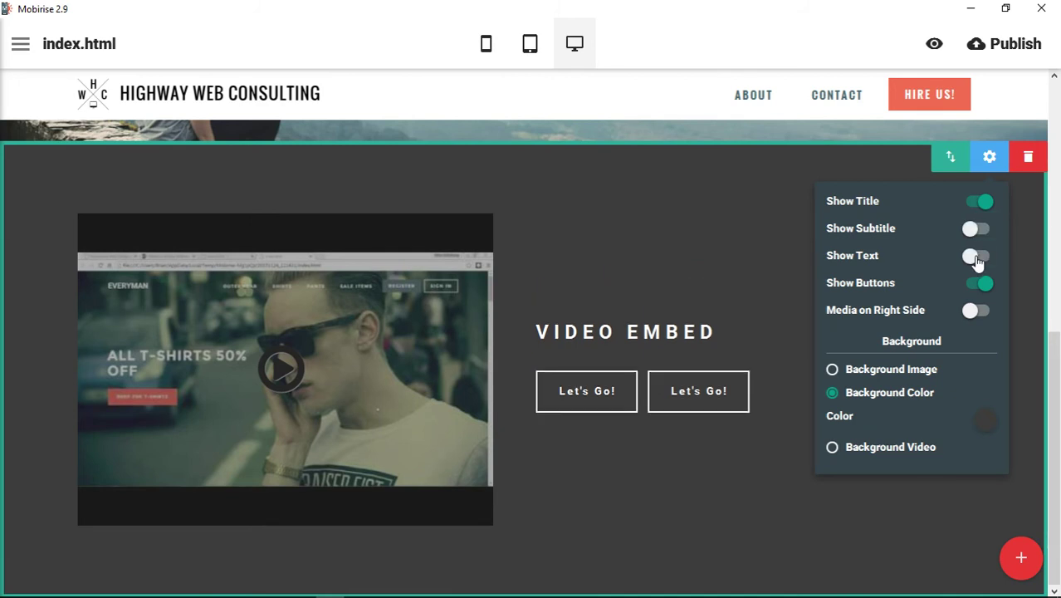
{"action": "left_click", "coordinate": [974, 260]}
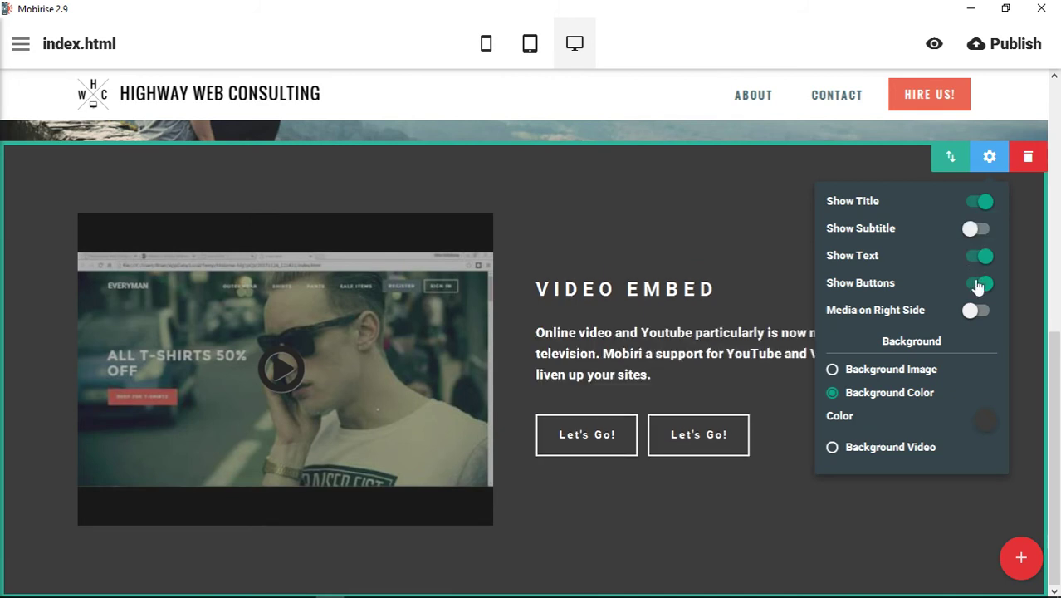
{"action": "left_click", "coordinate": [977, 284]}
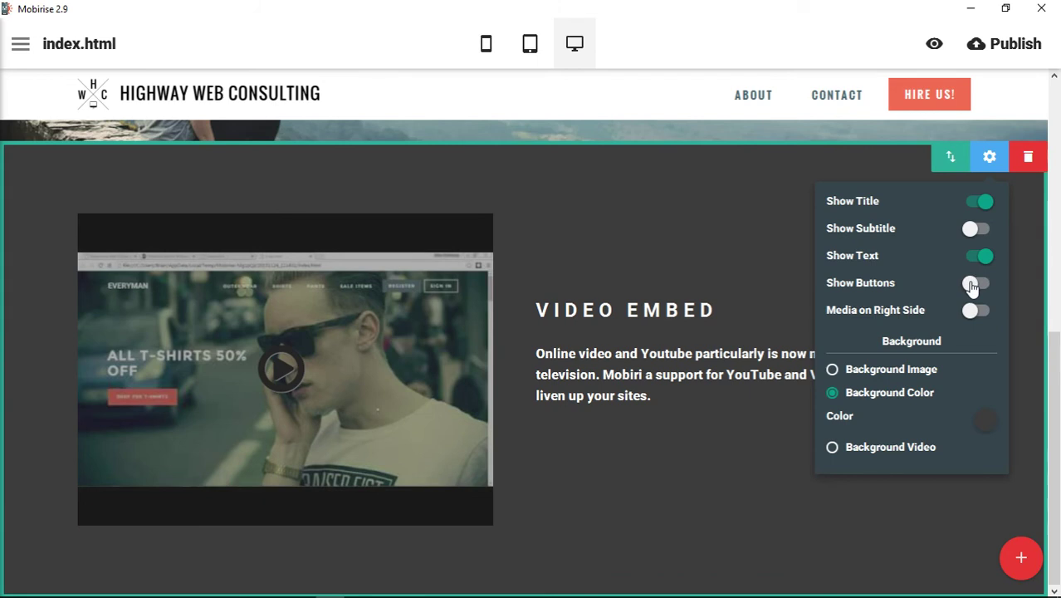
{"action": "left_click", "coordinate": [972, 285]}
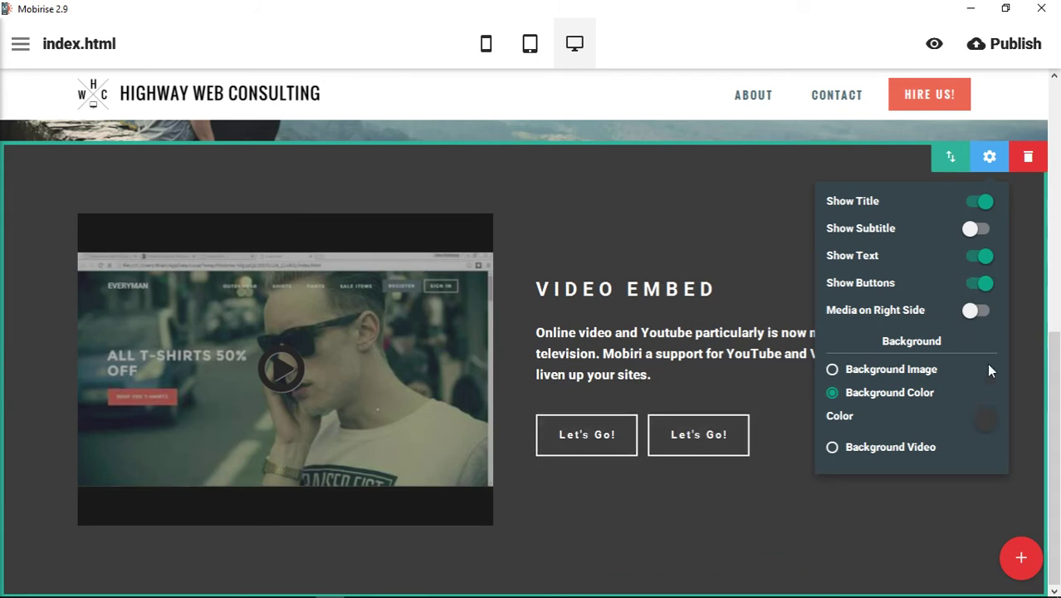
Step: Place the block's video on the right side of the text, comparing it with the opposite placement
{"action": "left_click", "coordinate": [975, 312]}
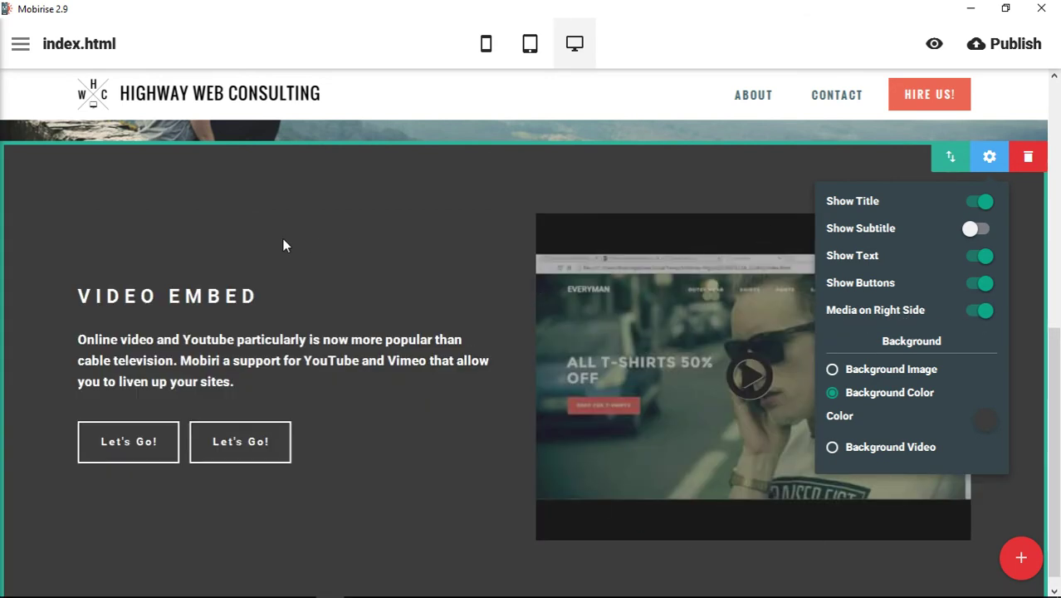
{"action": "left_click", "coordinate": [981, 313]}
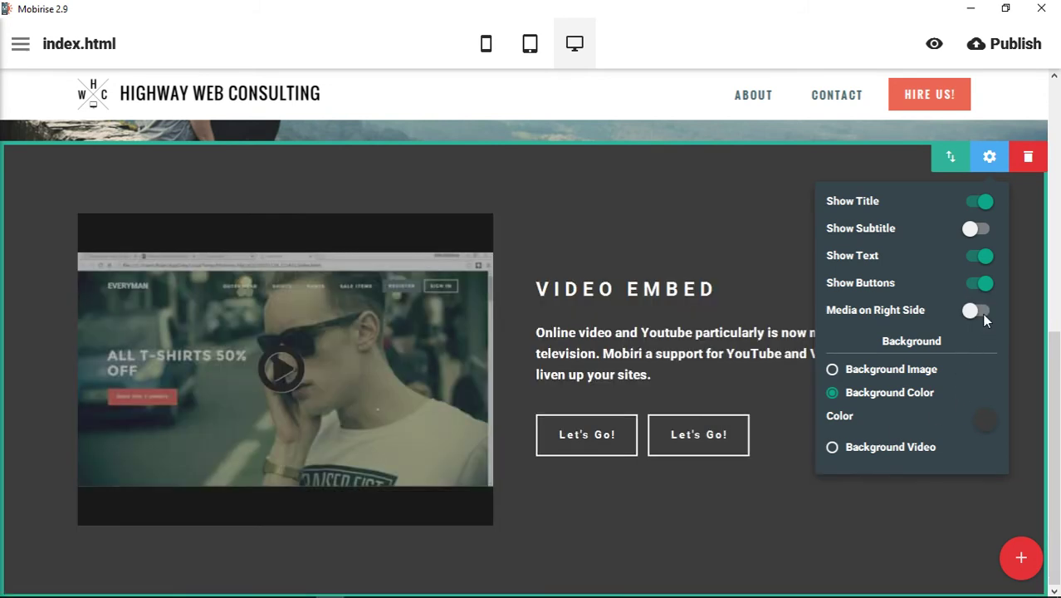
{"action": "left_click", "coordinate": [980, 314]}
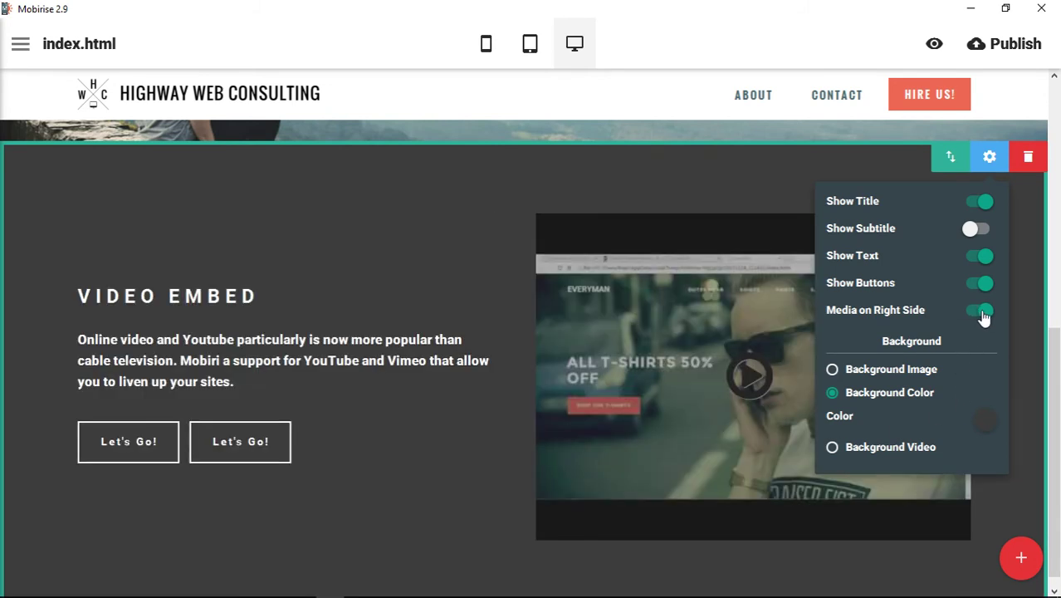
Step: Switch the block's background to the default sky image and check its parallax effect
{"action": "left_click", "coordinate": [920, 373]}
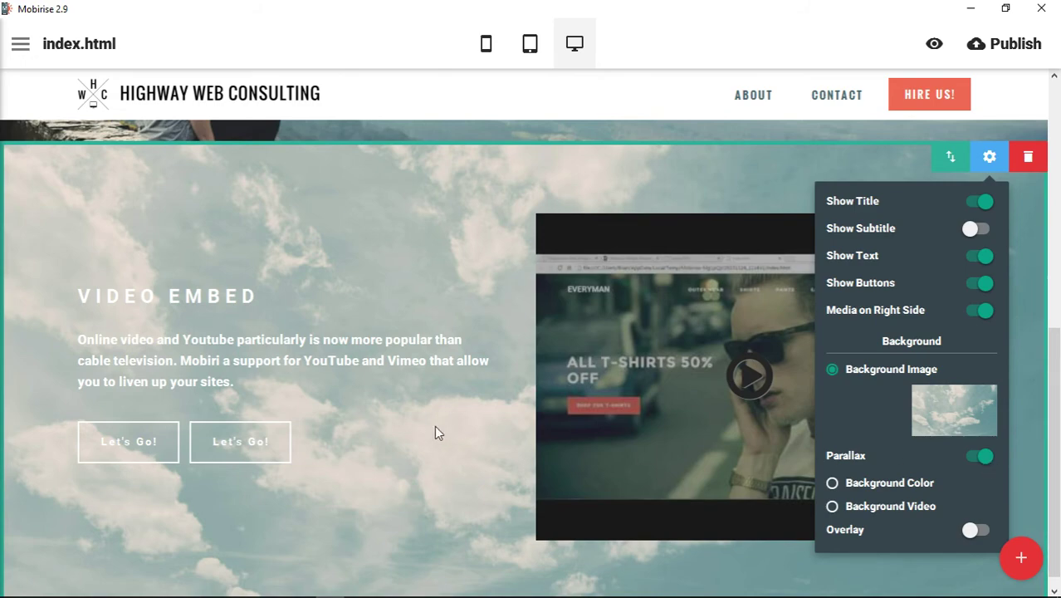
{"action": "scroll", "coordinate": [434, 425], "scroll_direction": "up", "scroll_amount": 3}
{"action": "scroll", "coordinate": [440, 428], "scroll_direction": "down", "scroll_amount": 2}
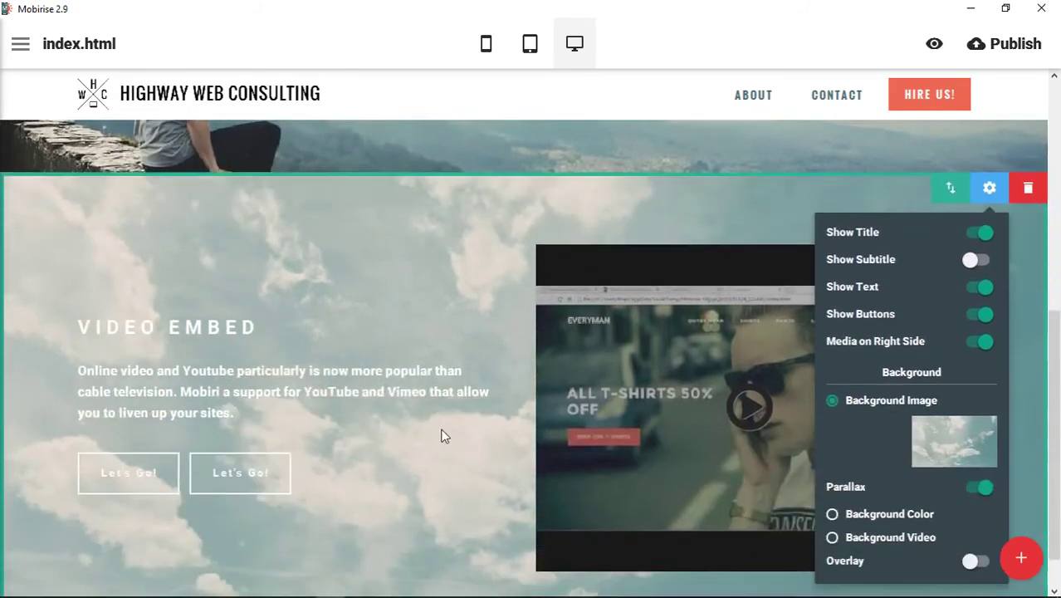
Step: Compare how the block's sky background scrolls with parallax on and off, leaving parallax enabled
{"action": "scroll", "coordinate": [440, 429], "scroll_direction": "up", "scroll_amount": 3}
{"action": "scroll", "coordinate": [441, 431], "scroll_direction": "down", "scroll_amount": 4}
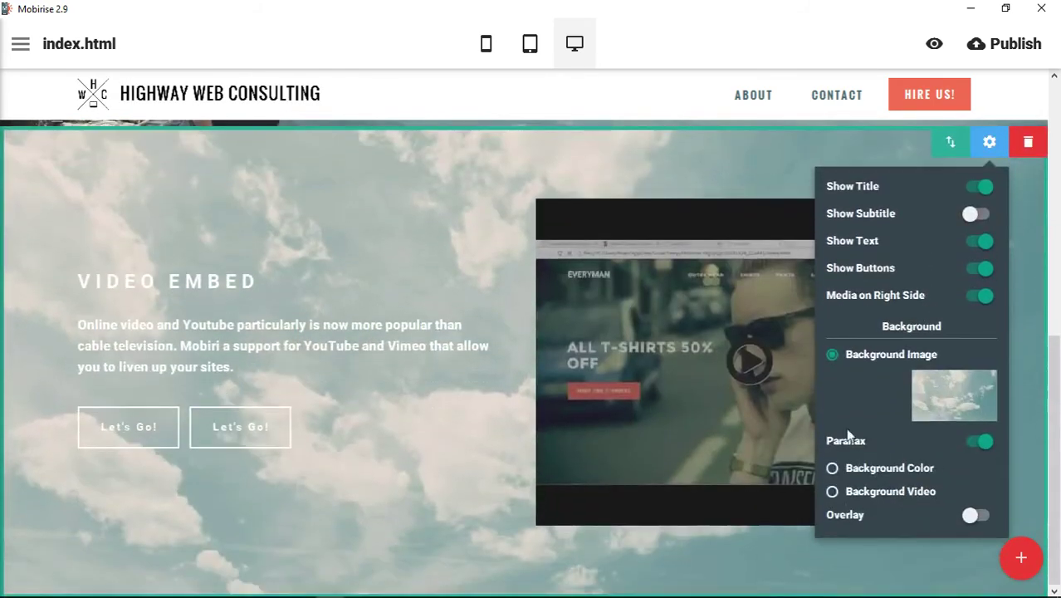
{"action": "left_click", "coordinate": [975, 445]}
{"action": "scroll", "coordinate": [462, 389], "scroll_direction": "up", "scroll_amount": 4}
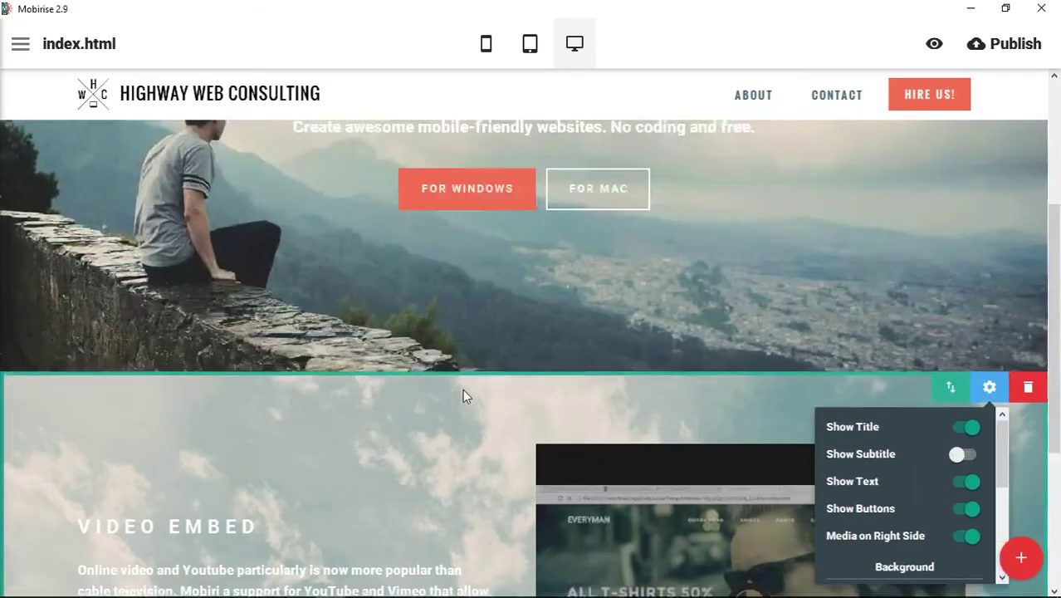
{"action": "scroll", "coordinate": [462, 389], "scroll_direction": "down", "scroll_amount": 3}
{"action": "scroll", "coordinate": [462, 389], "scroll_direction": "down", "scroll_amount": 1}
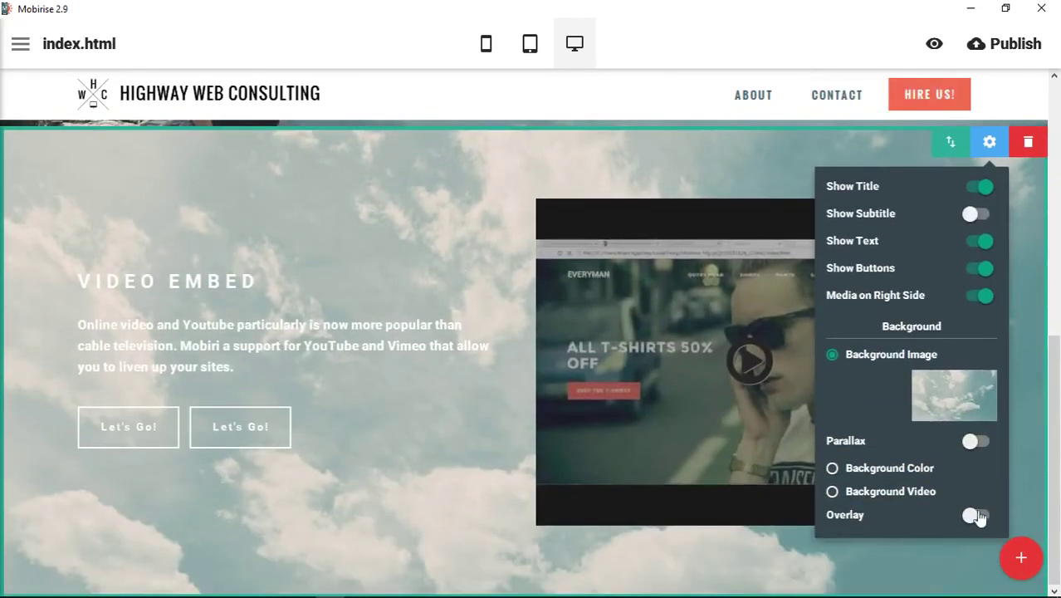
{"action": "left_click", "coordinate": [973, 445]}
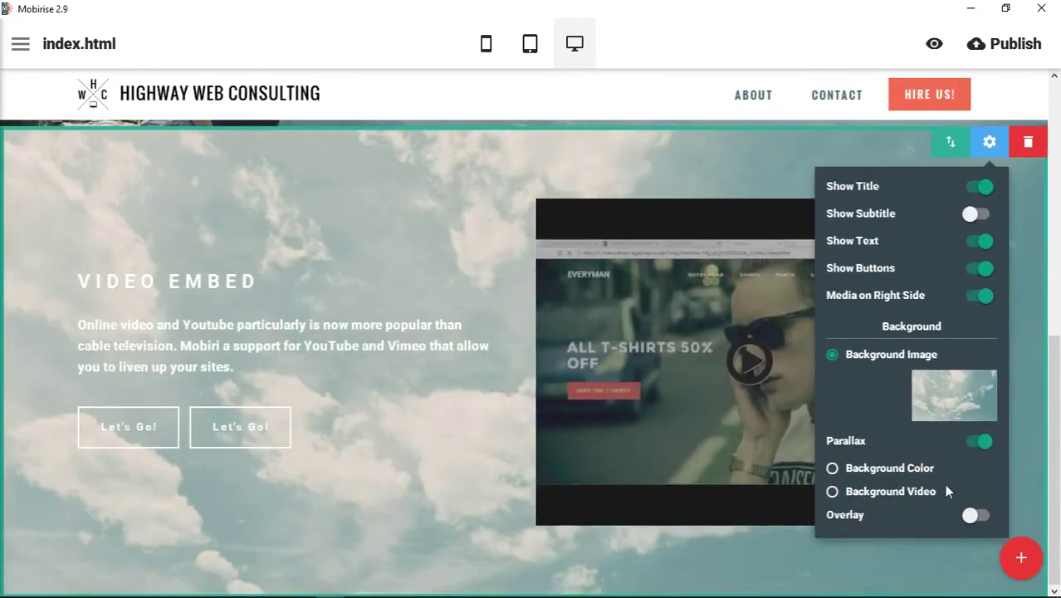
Step: Switch the block to a solid background color, trying blue, purple and slate shades before choosing white
{"action": "left_click", "coordinate": [884, 469]}
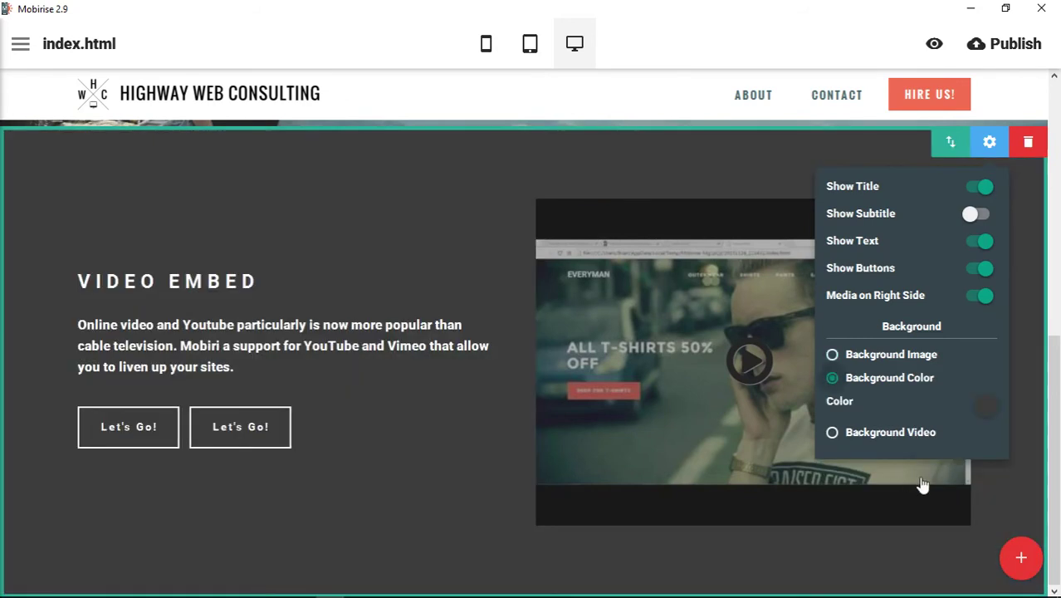
{"action": "left_click", "coordinate": [984, 417]}
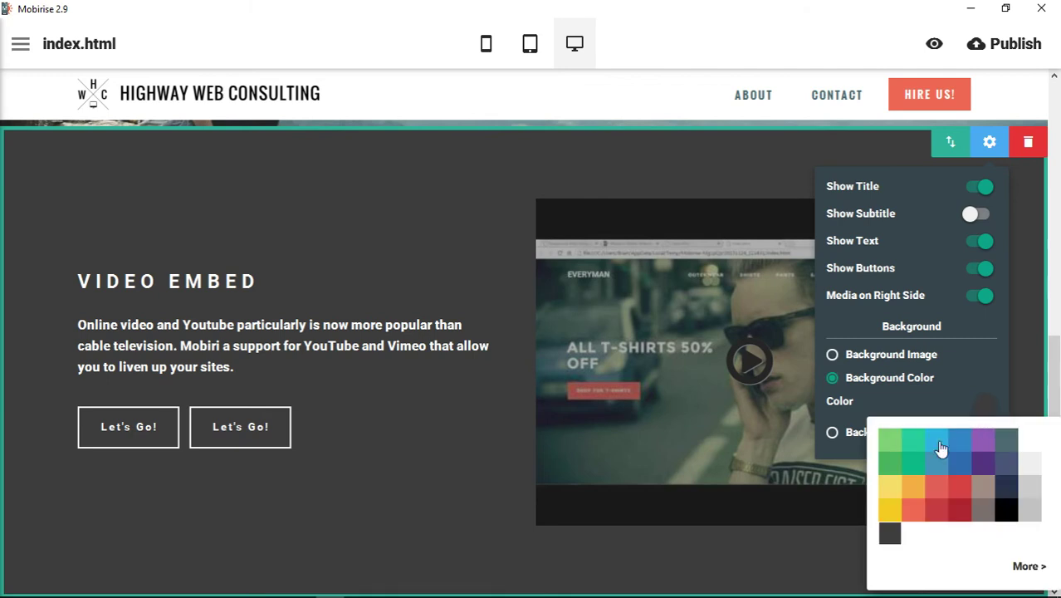
{"action": "left_click", "coordinate": [939, 445]}
{"action": "left_click", "coordinate": [959, 442]}
{"action": "left_click", "coordinate": [986, 445]}
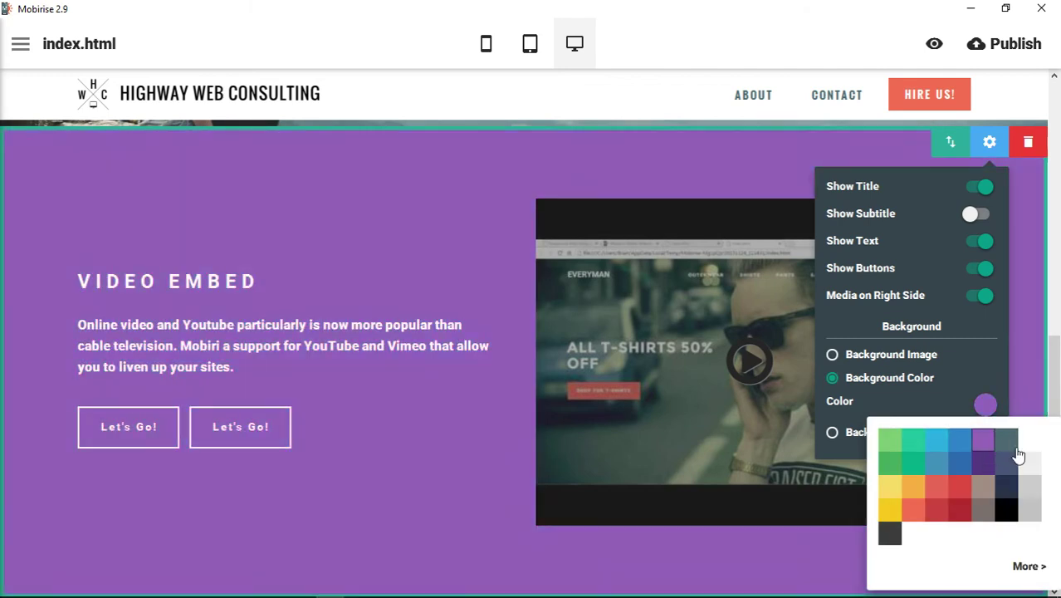
{"action": "left_click", "coordinate": [1006, 448]}
{"action": "left_click", "coordinate": [1029, 445]}
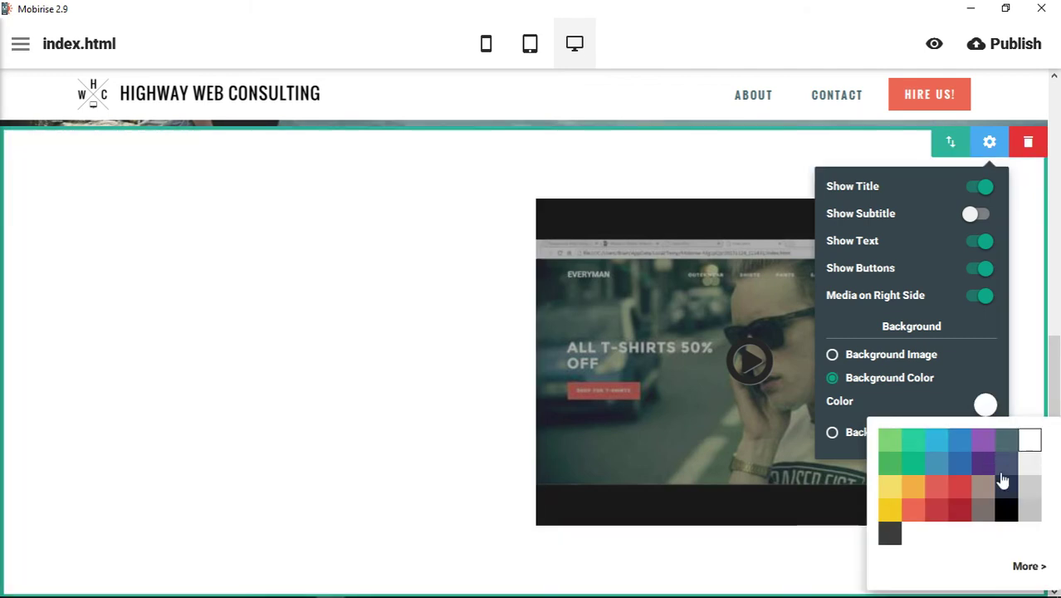
{"action": "scroll", "coordinate": [400, 429], "scroll_direction": "up", "scroll_amount": 4}
{"action": "scroll", "coordinate": [402, 431], "scroll_direction": "down", "scroll_amount": 4}
Step: Recolor the block's paragraph and its VIDEO EMBED title slate blue
{"action": "left_click", "coordinate": [212, 331]}
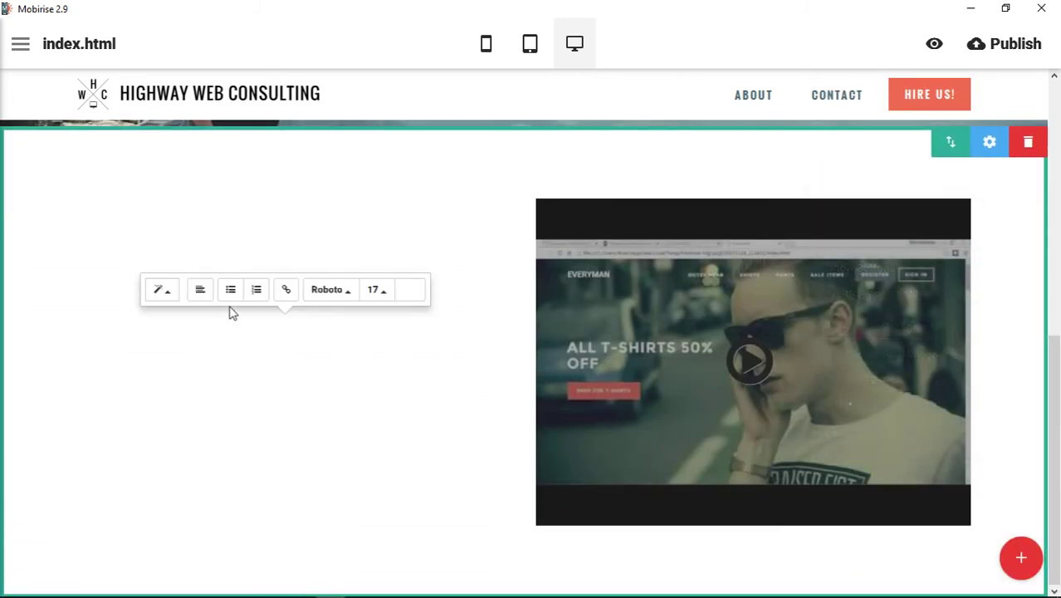
{"action": "left_click", "coordinate": [400, 299]}
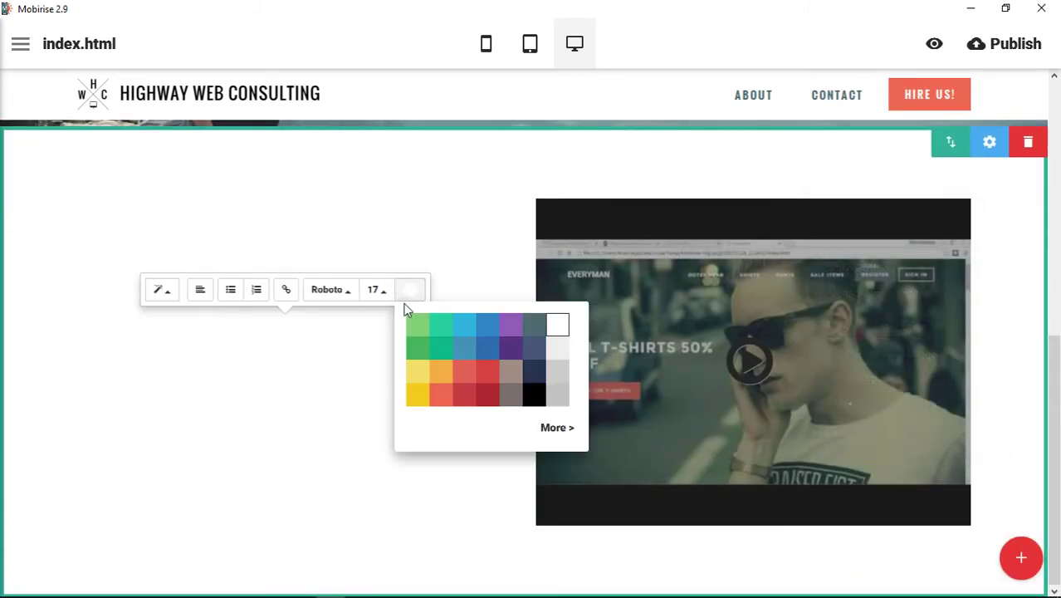
{"action": "left_click", "coordinate": [524, 378]}
{"action": "left_click", "coordinate": [478, 236]}
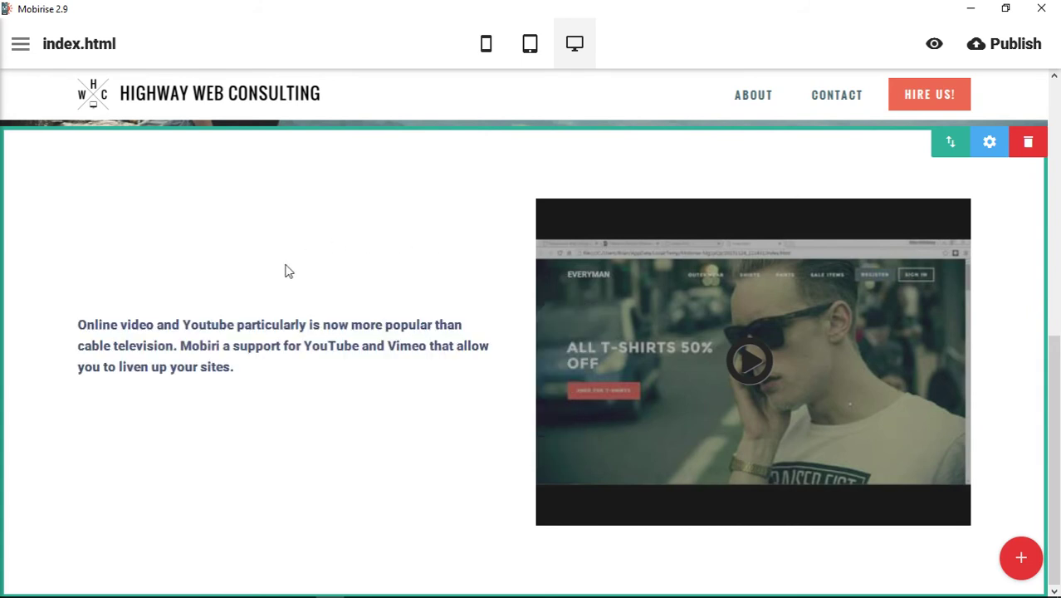
{"action": "left_click", "coordinate": [287, 272]}
{"action": "left_click", "coordinate": [361, 244]}
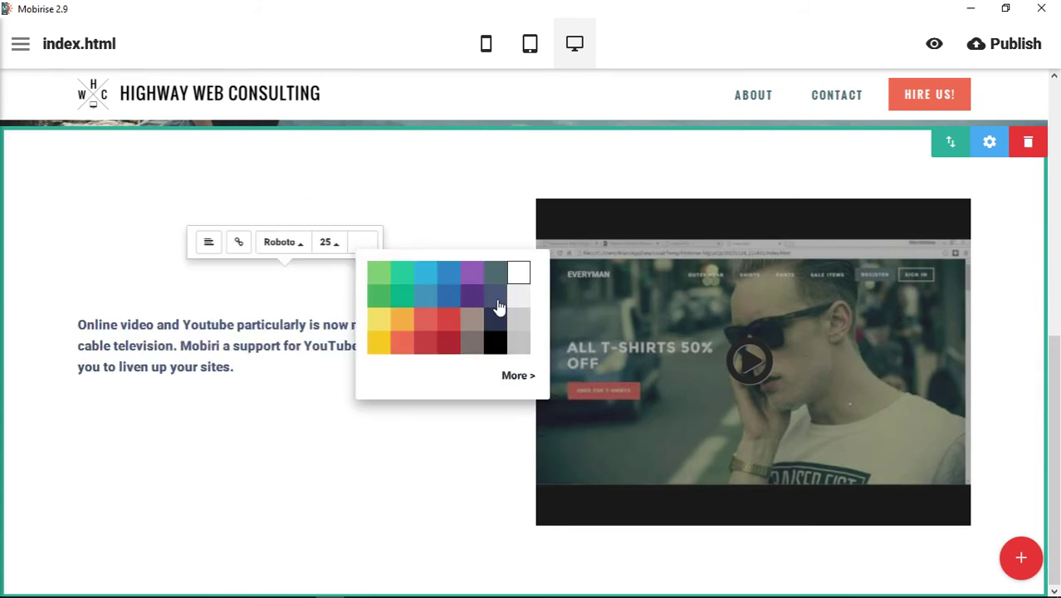
{"action": "left_click", "coordinate": [497, 325]}
{"action": "left_click", "coordinate": [463, 474]}
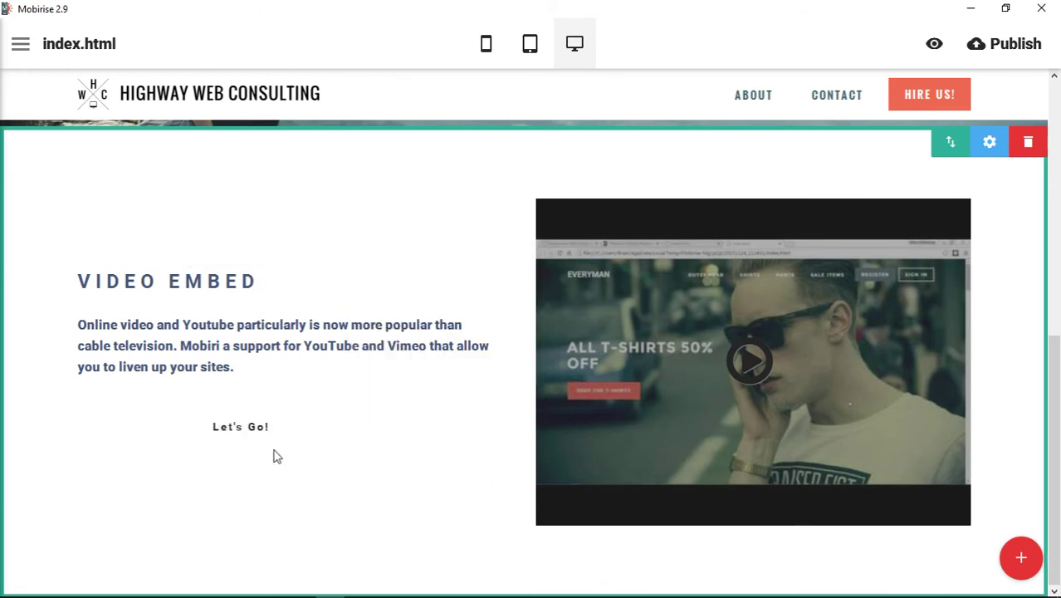
Step: Color the second Let's Go! button coral red and the first one orange
{"action": "left_click", "coordinate": [194, 430]}
{"action": "left_click", "coordinate": [281, 382]}
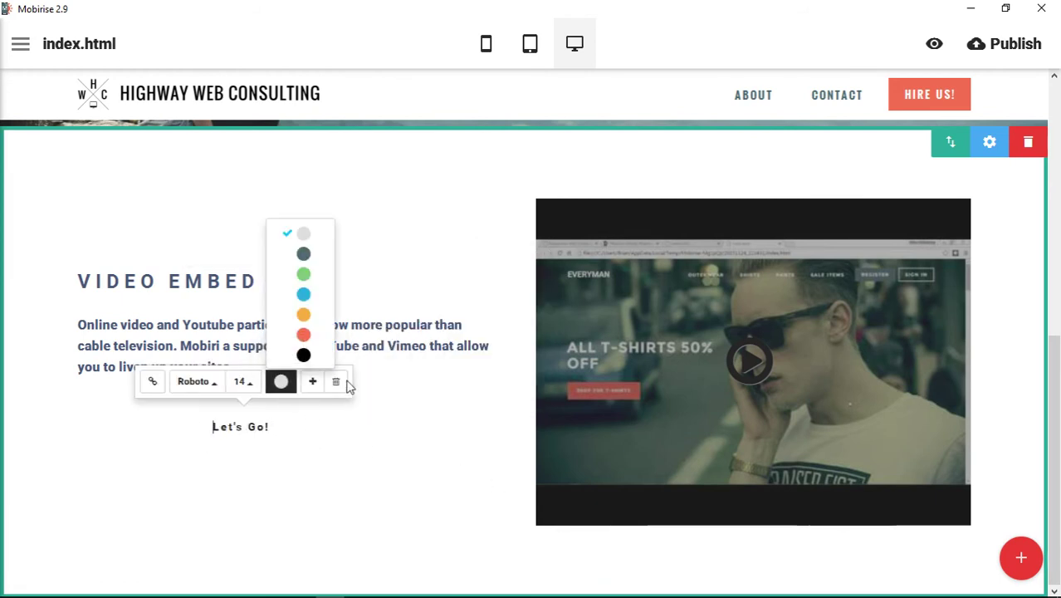
{"action": "left_click", "coordinate": [304, 335]}
{"action": "left_click", "coordinate": [438, 505]}
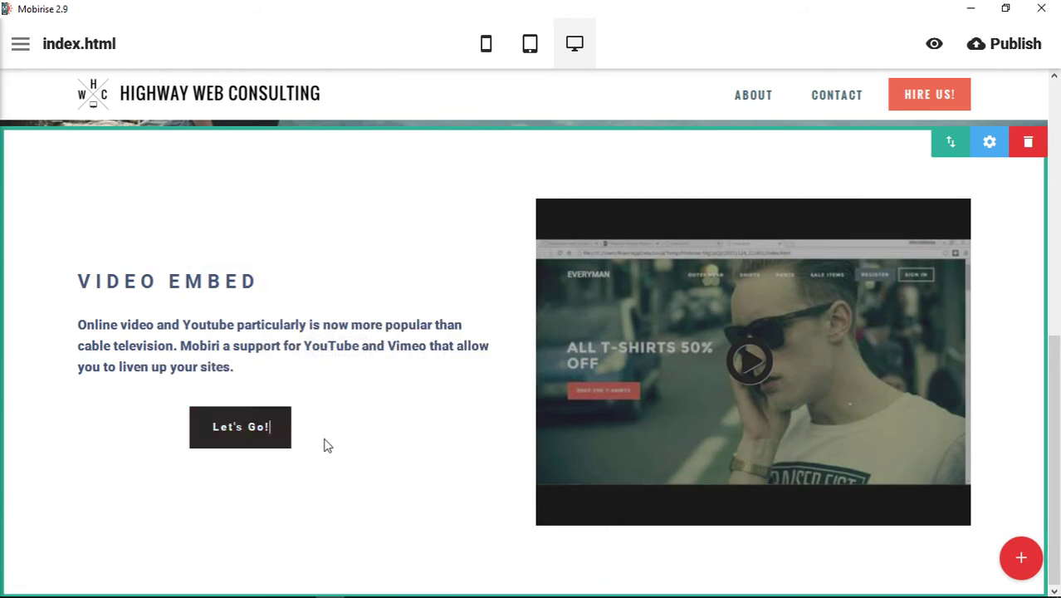
{"action": "left_click", "coordinate": [125, 429]}
{"action": "left_click", "coordinate": [169, 381]}
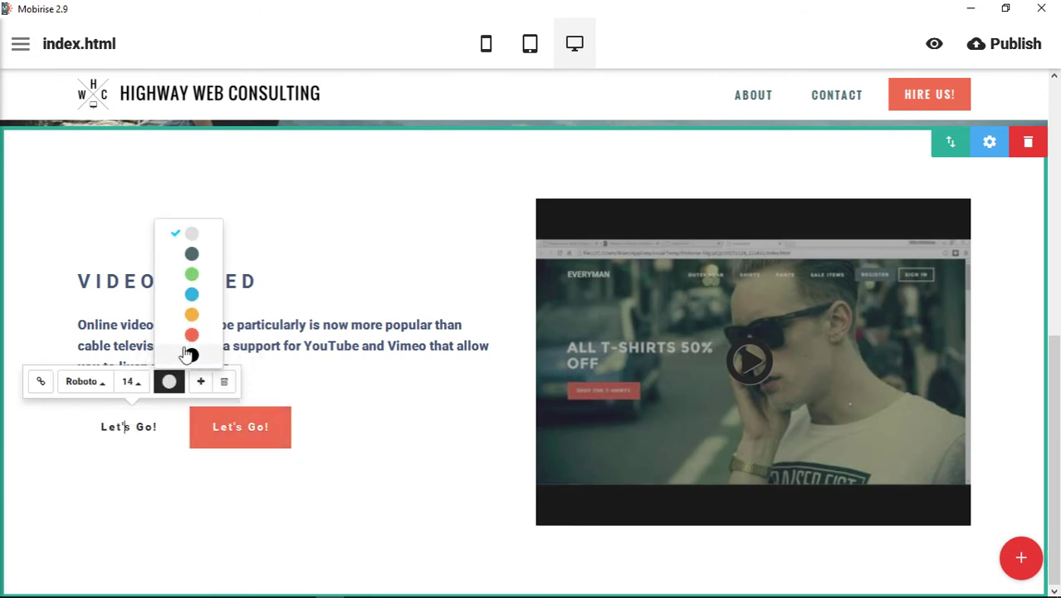
{"action": "left_click", "coordinate": [191, 314]}
{"action": "left_click", "coordinate": [414, 538]}
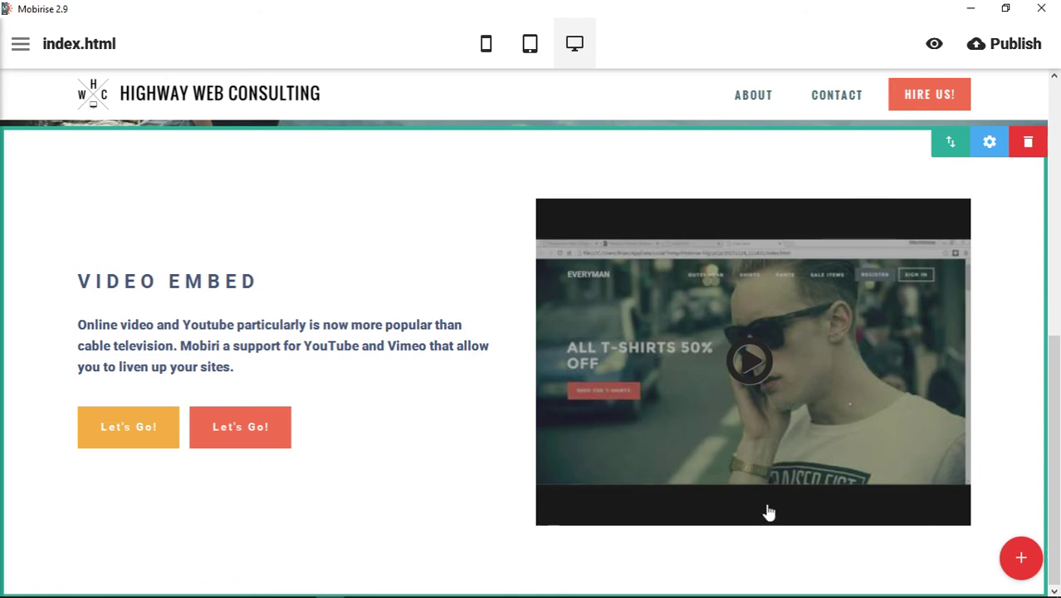
Step: Switch the block's background to a YouTube video, briefly comparing it with the sky image background
{"action": "scroll", "coordinate": [928, 433], "scroll_direction": "up", "scroll_amount": 3}
{"action": "scroll", "coordinate": [928, 433], "scroll_direction": "down", "scroll_amount": 3}
{"action": "left_click", "coordinate": [988, 143]}
{"action": "left_click", "coordinate": [901, 438]}
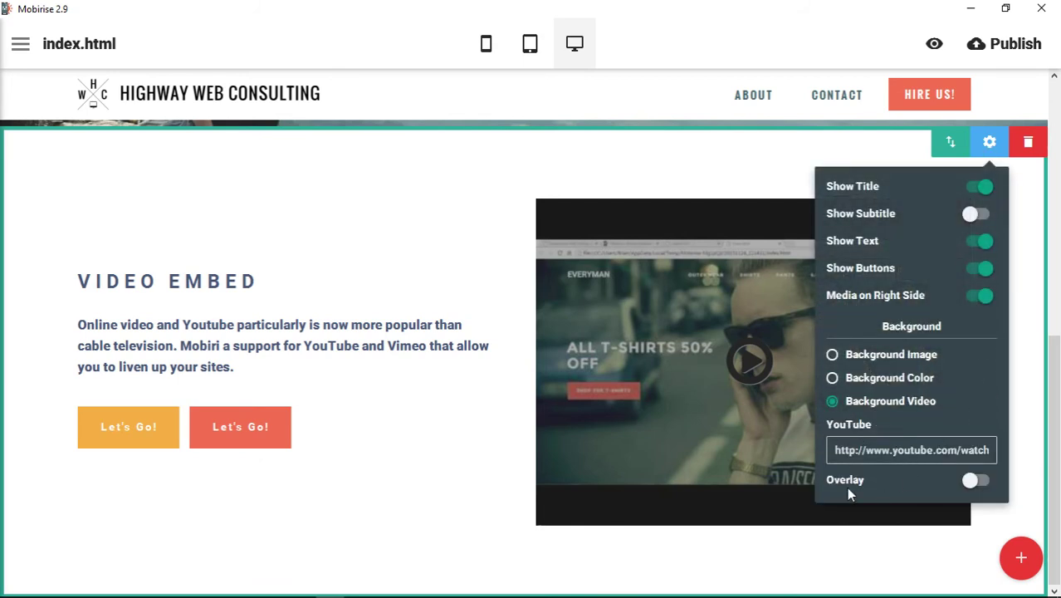
{"action": "left_click", "coordinate": [907, 355]}
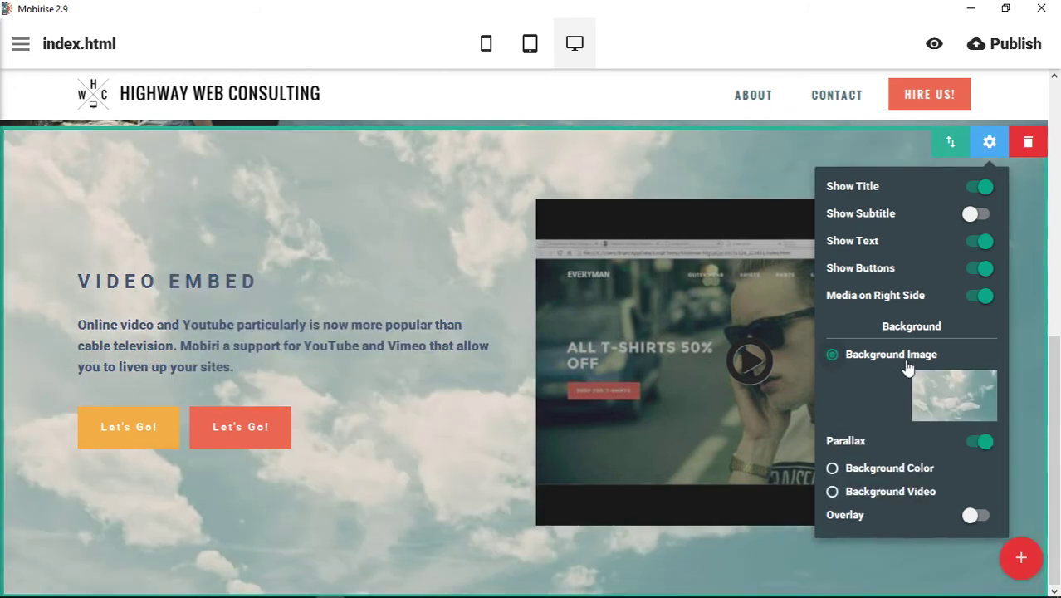
{"action": "left_click", "coordinate": [881, 491]}
Step: Enable the video background's overlay, try it at 0.6 opacity, and make it red with a lower opacity
{"action": "left_click", "coordinate": [971, 482]}
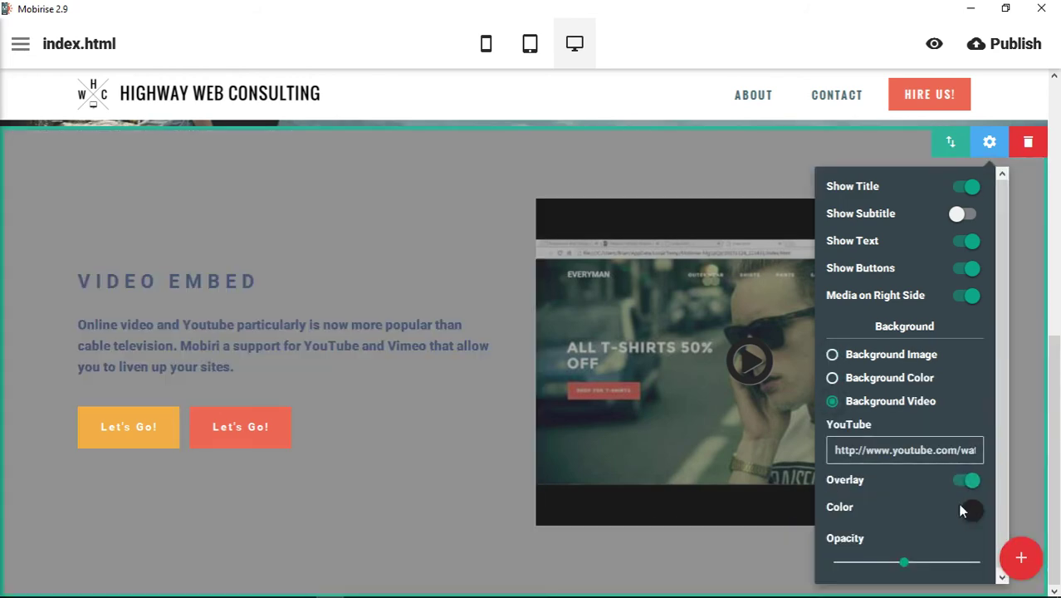
{"action": "mouse_move", "coordinate": [902, 563]}
{"action": "left_mouse_down"}
{"action": "mouse_move", "coordinate": [961, 562]}
{"action": "mouse_move", "coordinate": [869, 566]}
{"action": "mouse_move", "coordinate": [958, 568]}
{"action": "mouse_move", "coordinate": [874, 565]}
{"action": "mouse_move", "coordinate": [917, 561]}
{"action": "left_mouse_up"}
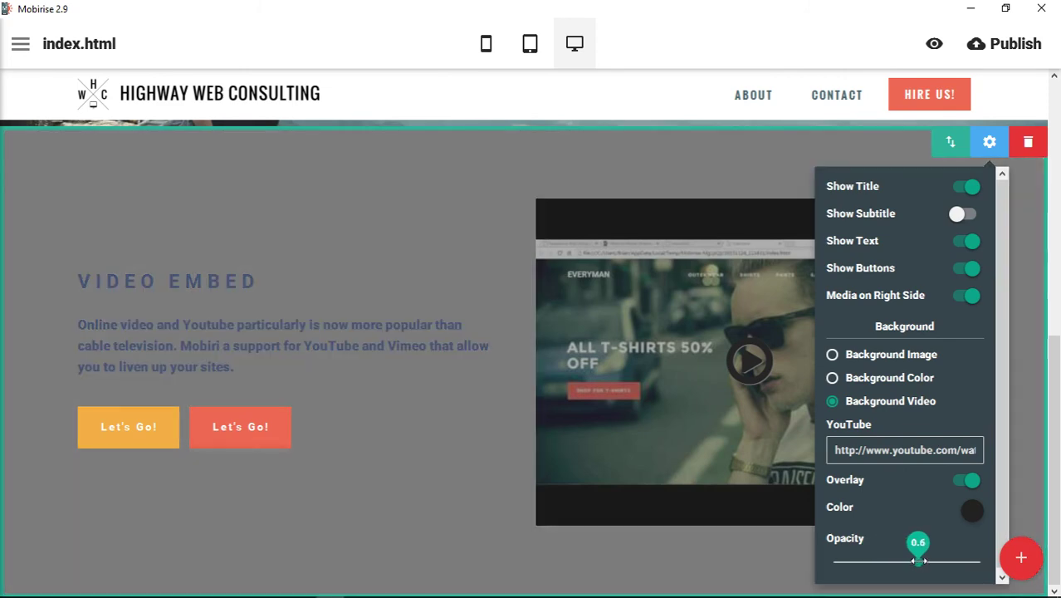
{"action": "left_click", "coordinate": [971, 510]}
{"action": "left_click", "coordinate": [937, 441]}
{"action": "left_click_drag", "start_coordinate": [919, 563], "coordinate": [873, 563]}
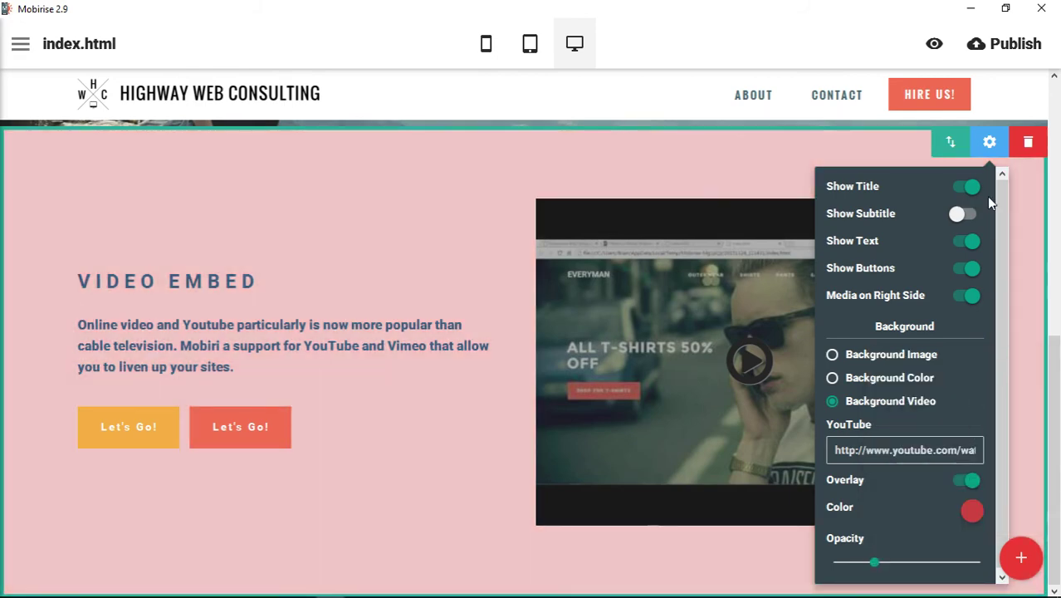
Step: Return the block to a solid background color and make it dark red
{"action": "left_click", "coordinate": [863, 377]}
{"action": "left_click", "coordinate": [982, 404]}
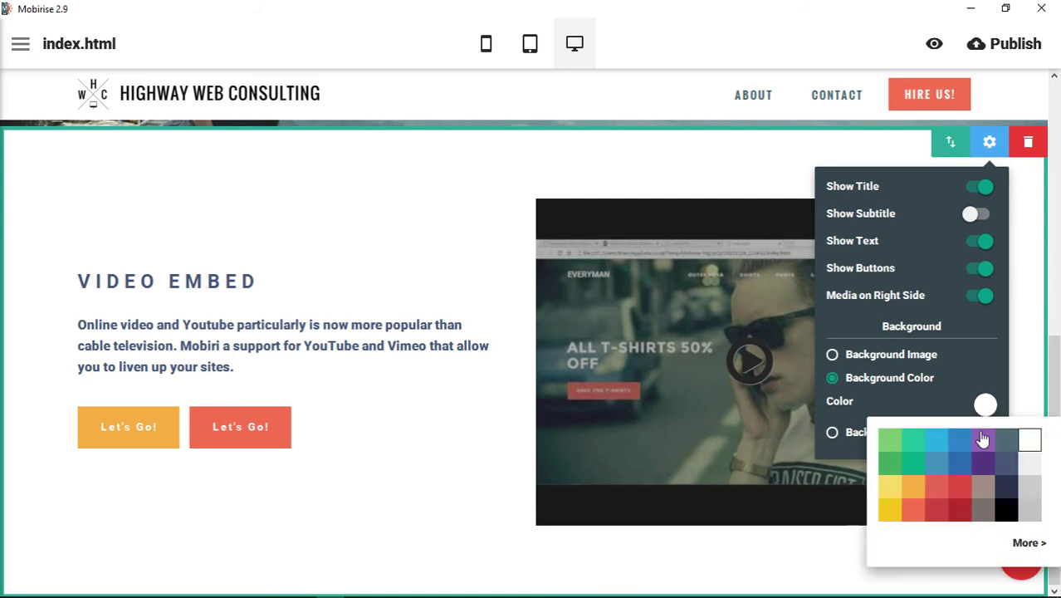
{"action": "left_click", "coordinate": [960, 511]}
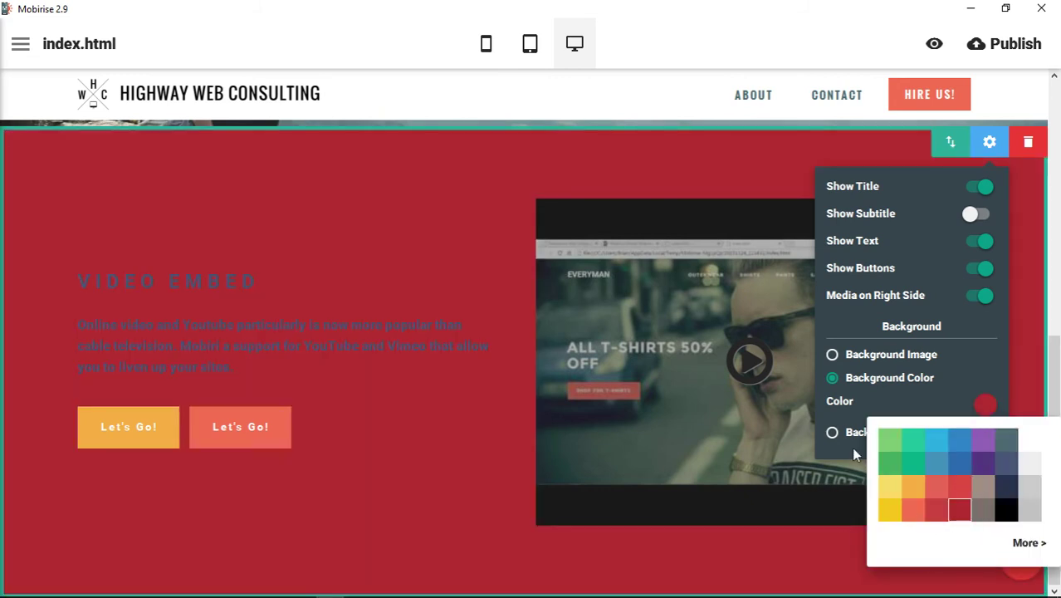
Step: Recolor the VIDEO EMBED title and the paragraph beneath it white
{"action": "left_click", "coordinate": [187, 274]}
{"action": "left_click", "coordinate": [362, 241]}
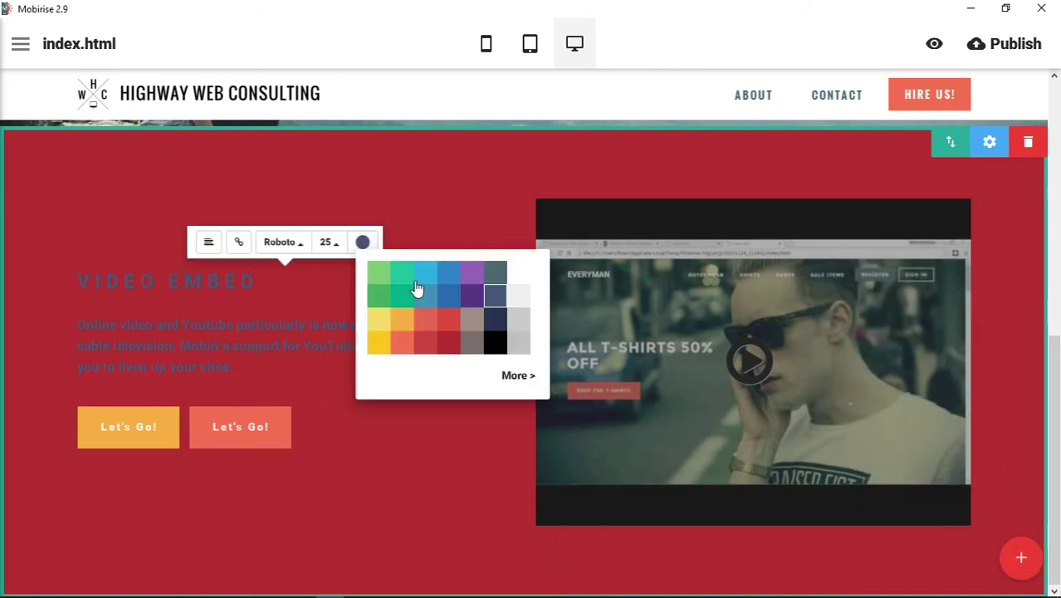
{"action": "left_click", "coordinate": [519, 272]}
{"action": "left_click", "coordinate": [357, 369]}
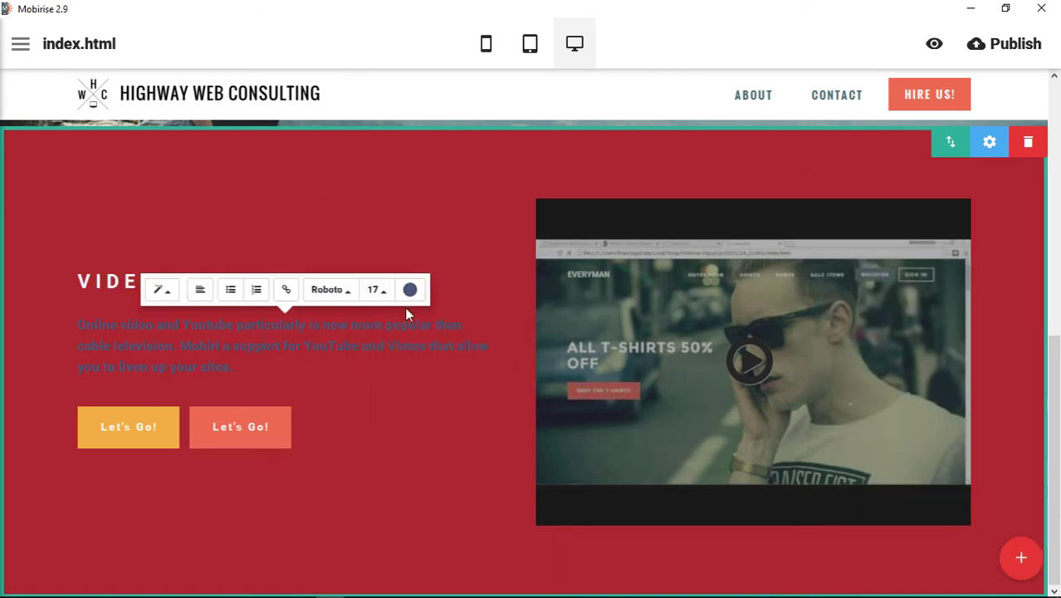
{"action": "left_click", "coordinate": [409, 292]}
{"action": "left_click", "coordinate": [569, 318]}
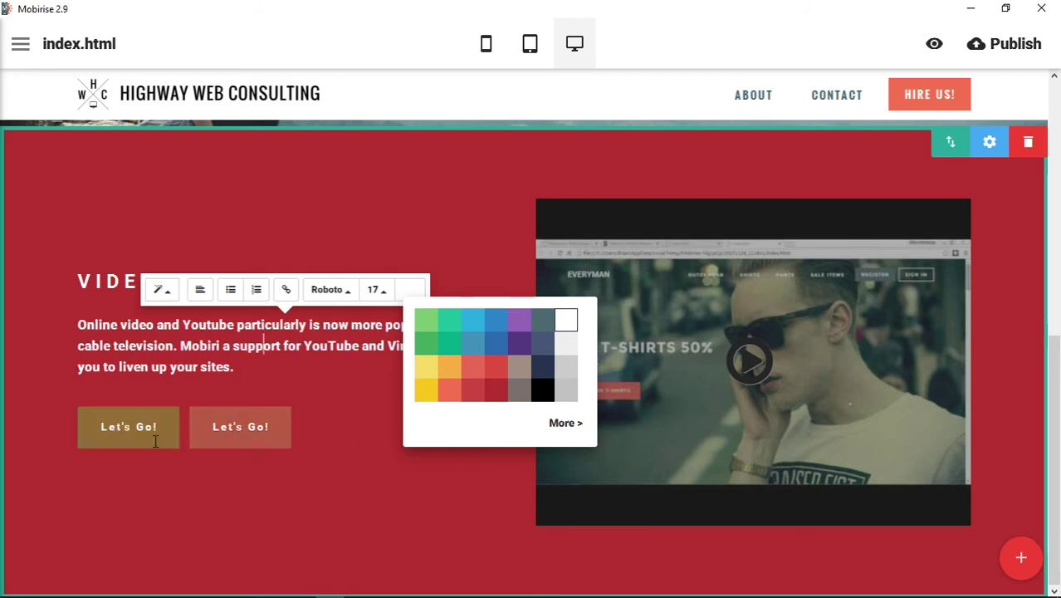
Step: Change the first Let's Go! button to slate gray and the second to the light gray outlined style
{"action": "left_click", "coordinate": [152, 427]}
{"action": "left_click", "coordinate": [169, 381]}
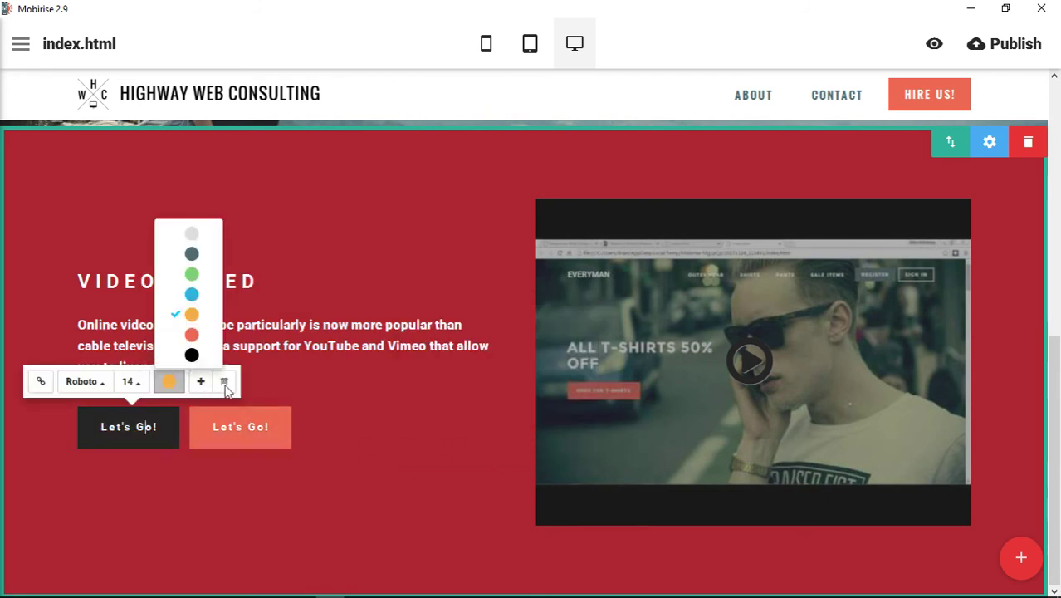
{"action": "left_click", "coordinate": [190, 258]}
{"action": "left_click", "coordinate": [243, 426]}
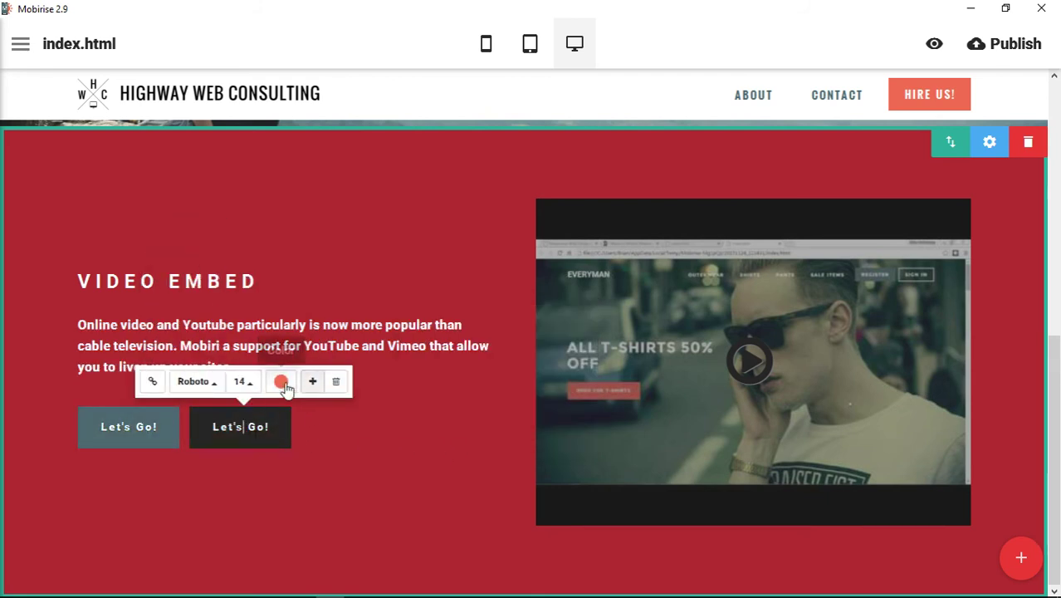
{"action": "left_click", "coordinate": [281, 381]}
{"action": "left_click", "coordinate": [303, 234]}
{"action": "left_click", "coordinate": [427, 500]}
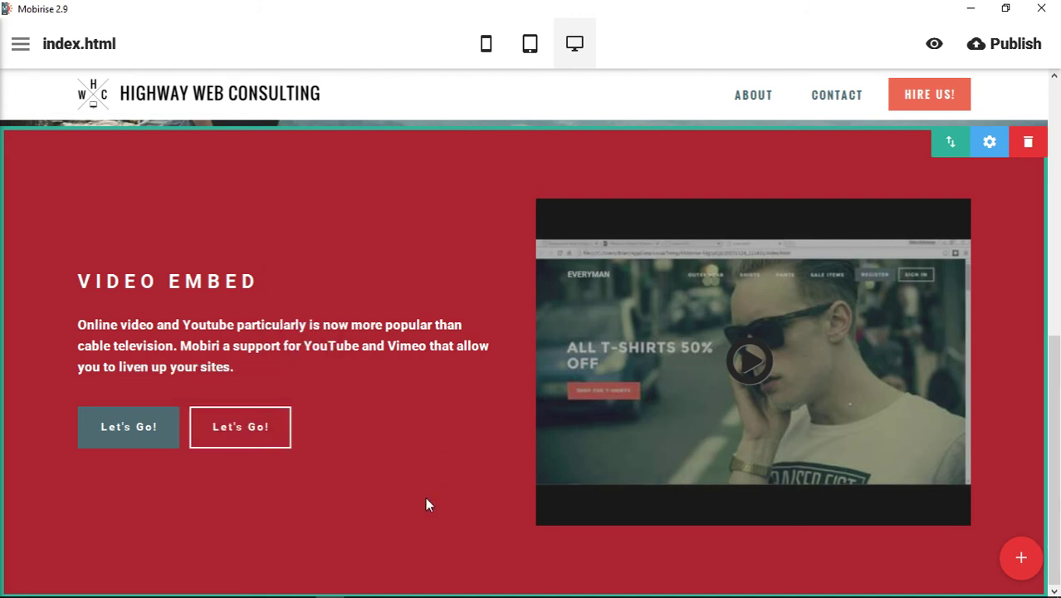
Step: Compare the two Let's Go! buttons and delete the slate gray one
{"action": "left_click", "coordinate": [256, 430]}
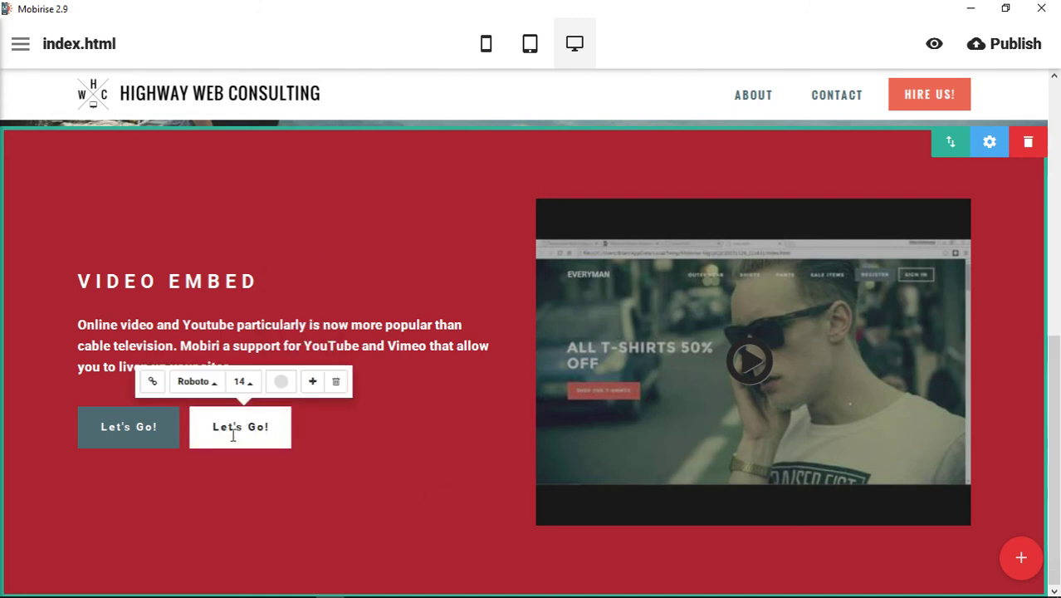
{"action": "left_click", "coordinate": [175, 432]}
{"action": "left_click", "coordinate": [234, 431]}
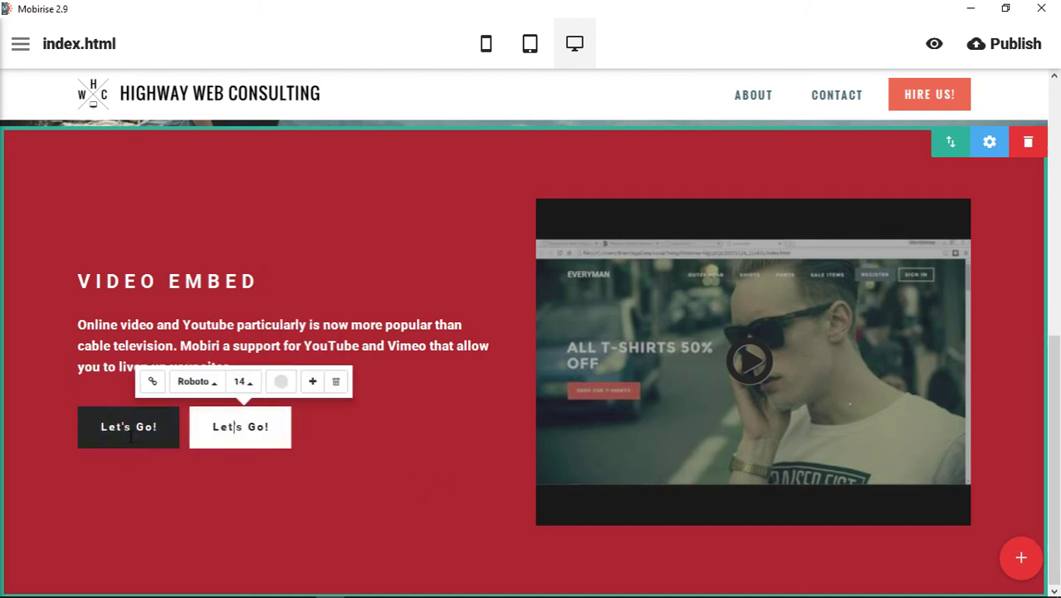
{"action": "left_click", "coordinate": [137, 434]}
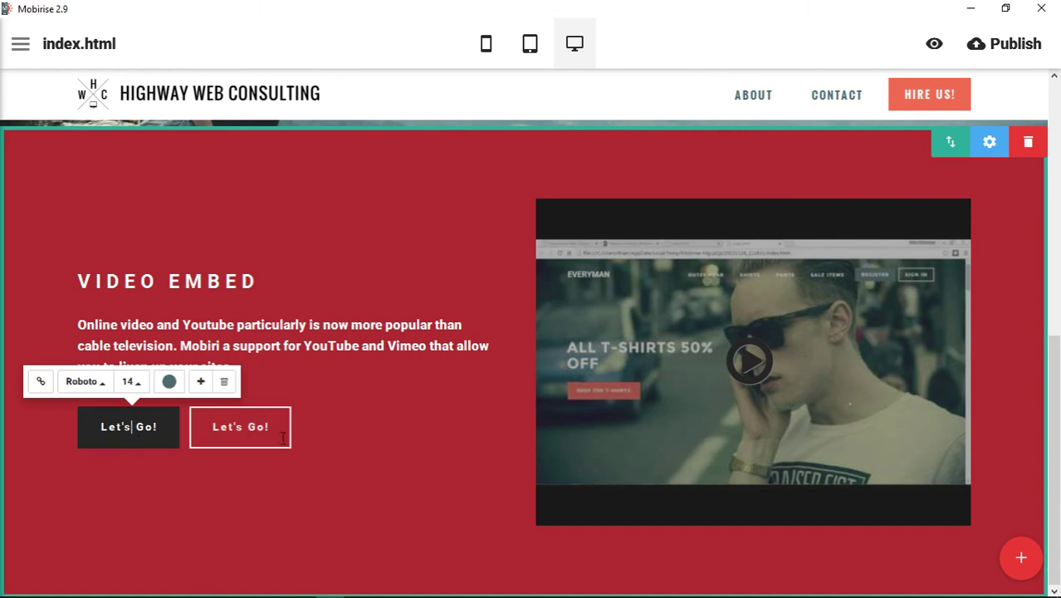
{"action": "left_click", "coordinate": [224, 382]}
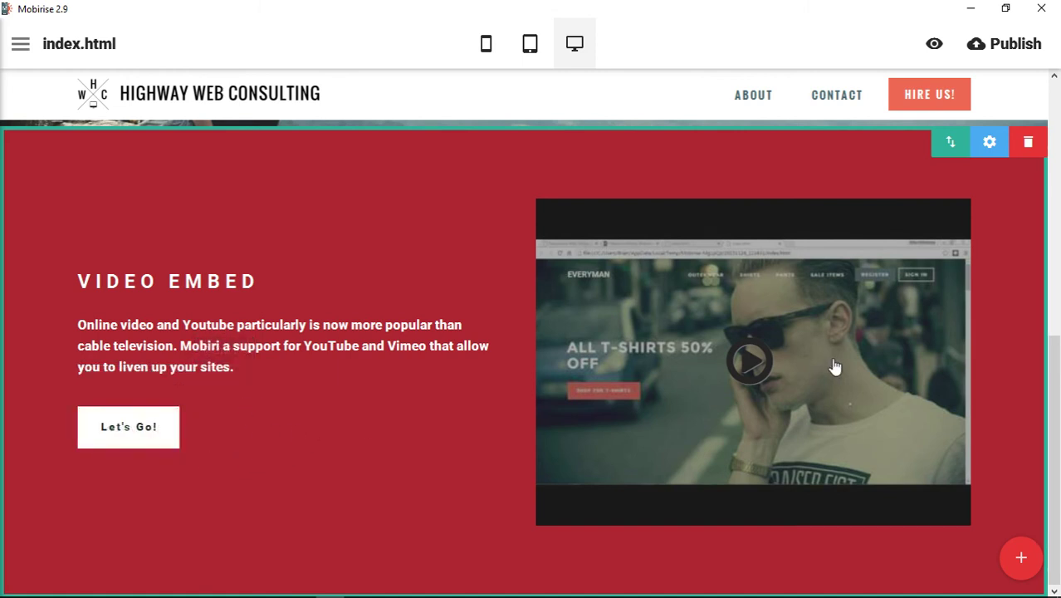
Step: Turn off right-side media placement so the block's video sits to the left of its text
{"action": "left_click", "coordinate": [991, 151]}
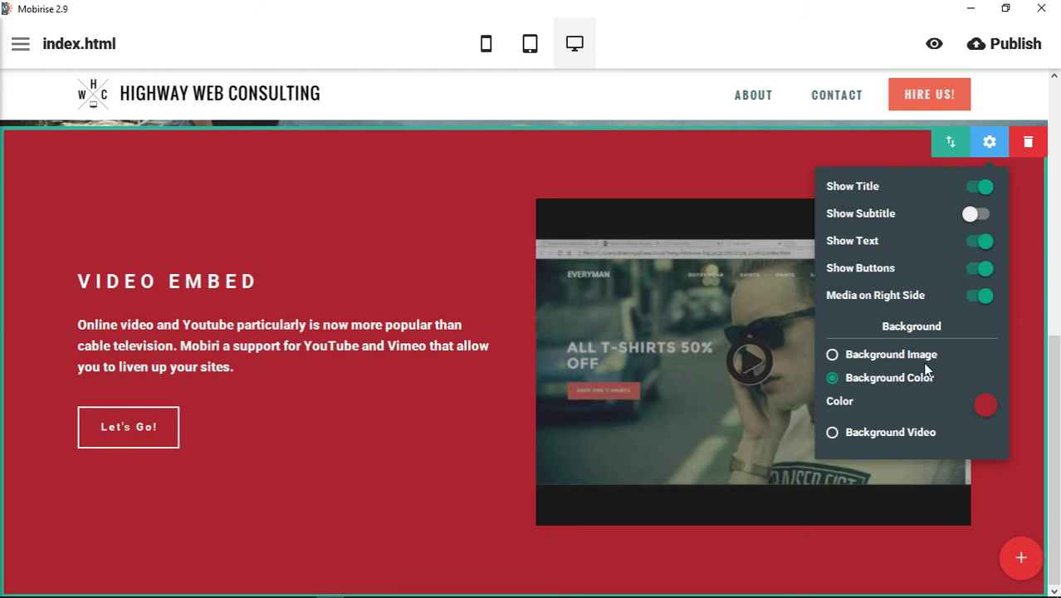
{"action": "left_click", "coordinate": [981, 295]}
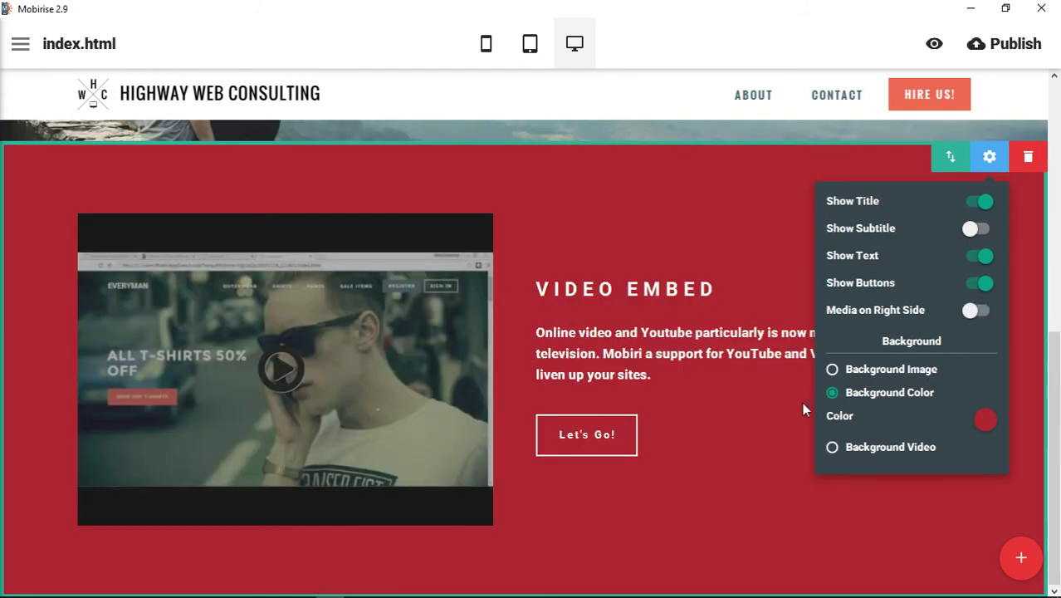
{"action": "left_click", "coordinate": [990, 166]}
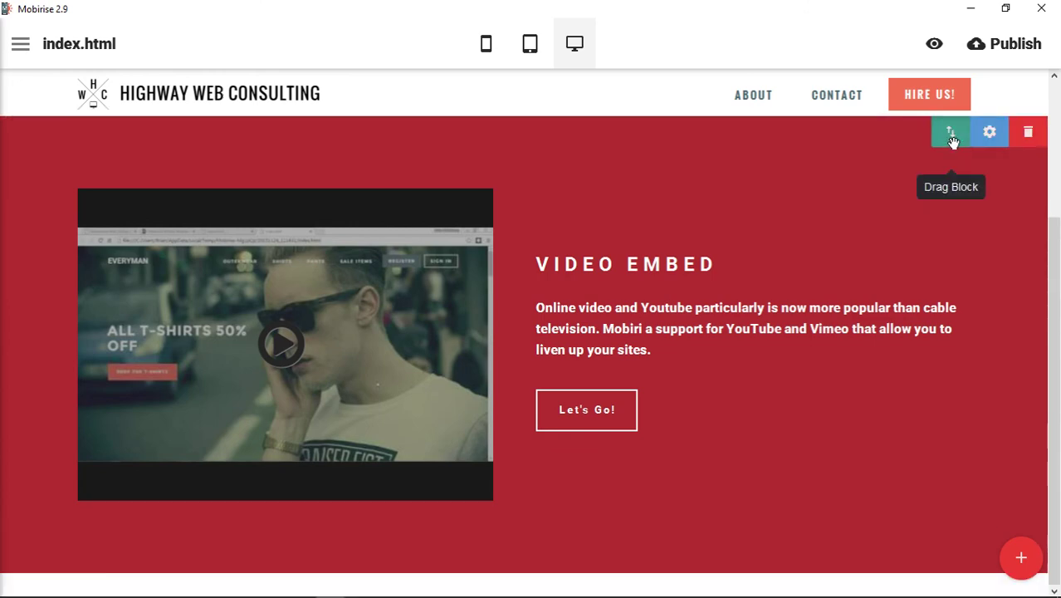
{"action": "left_click_drag", "start_coordinate": [952, 141], "coordinate": [906, 357]}
{"action": "scroll", "coordinate": [878, 347], "scroll_direction": "down", "scroll_amount": 4}
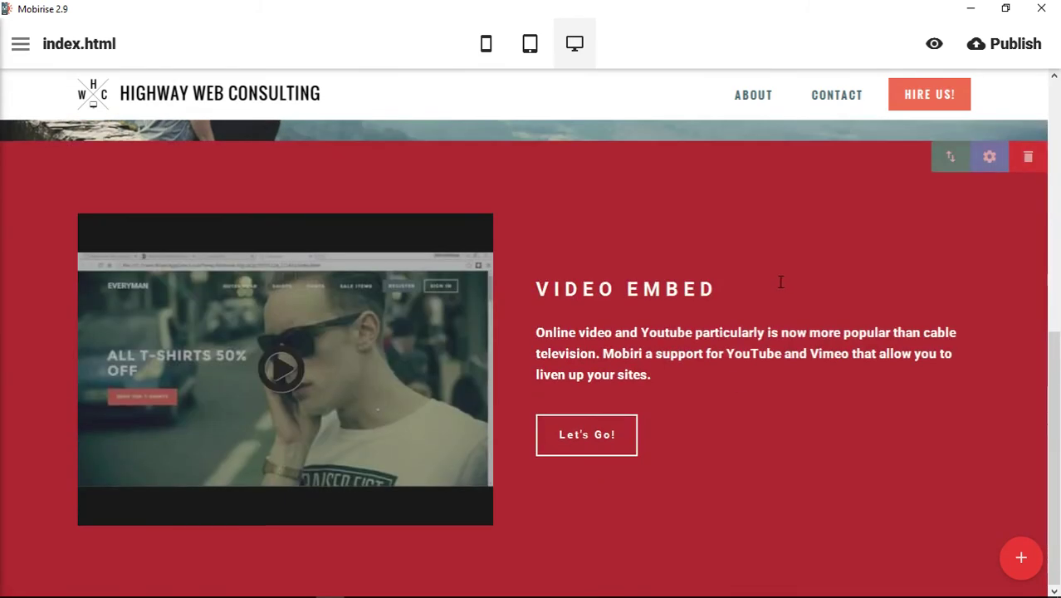
Step: Preview the page in the web browser and inspect the red VIDEO EMBED block
{"action": "left_click", "coordinate": [935, 46]}
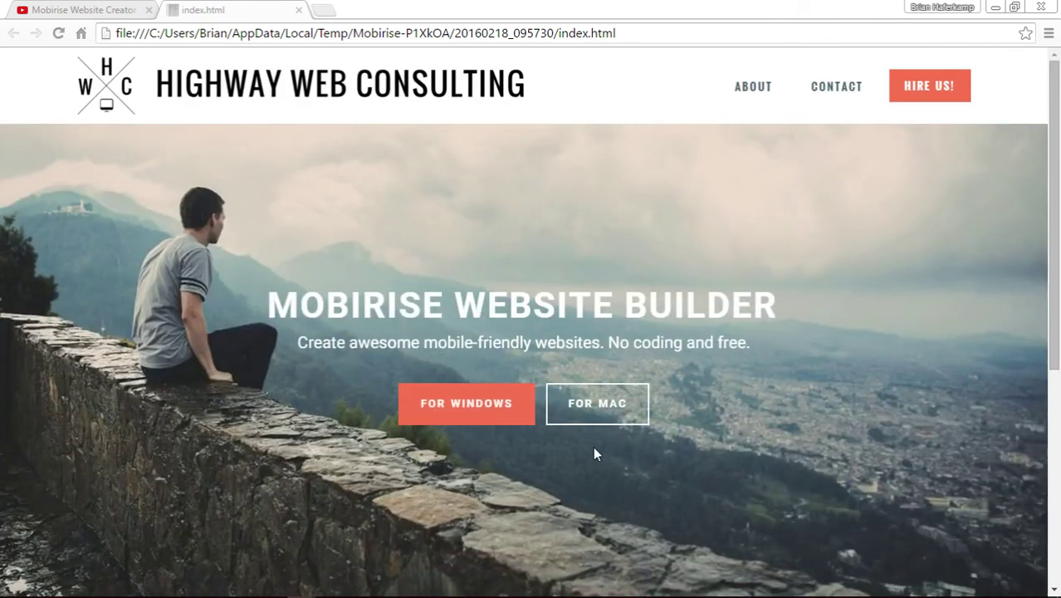
{"action": "scroll", "coordinate": [823, 406], "scroll_direction": "down", "scroll_amount": 3}
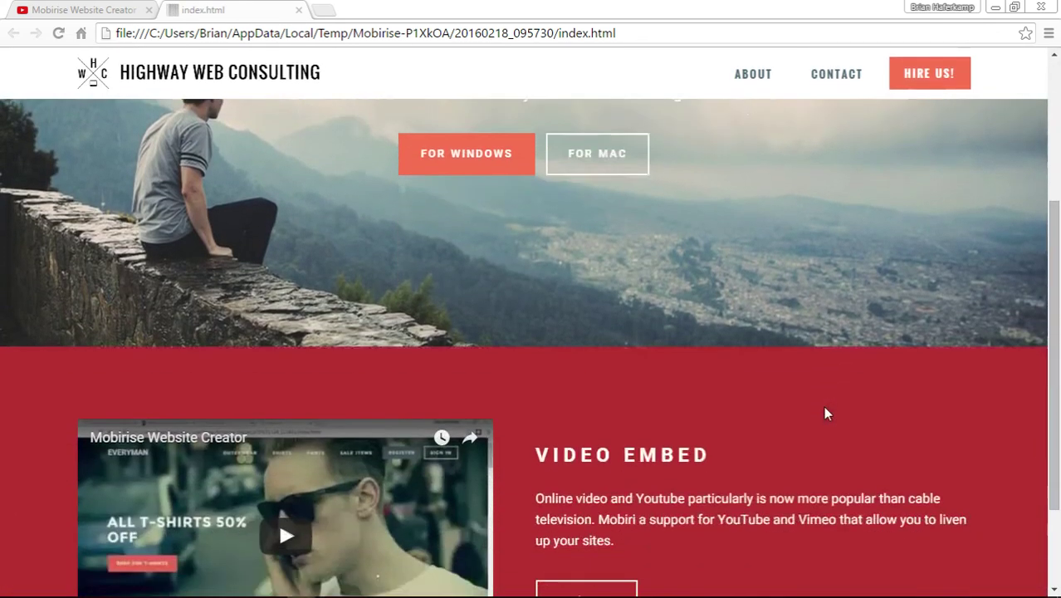
{"action": "scroll", "coordinate": [825, 412], "scroll_direction": "down", "scroll_amount": 2}
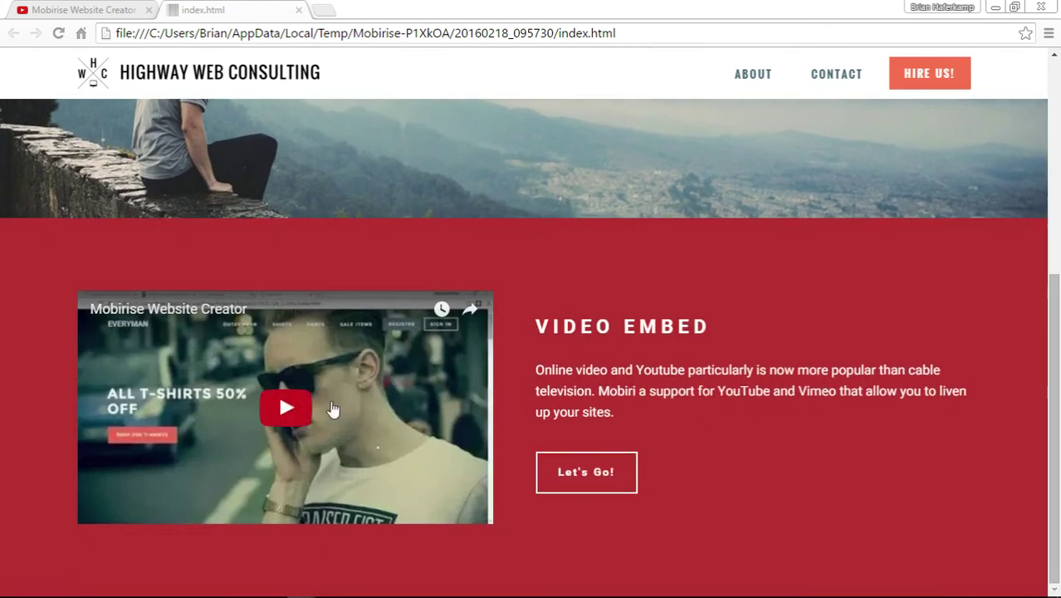
Step: Play the embedded video with its sound muted and try its full-screen view
{"action": "left_click", "coordinate": [286, 407]}
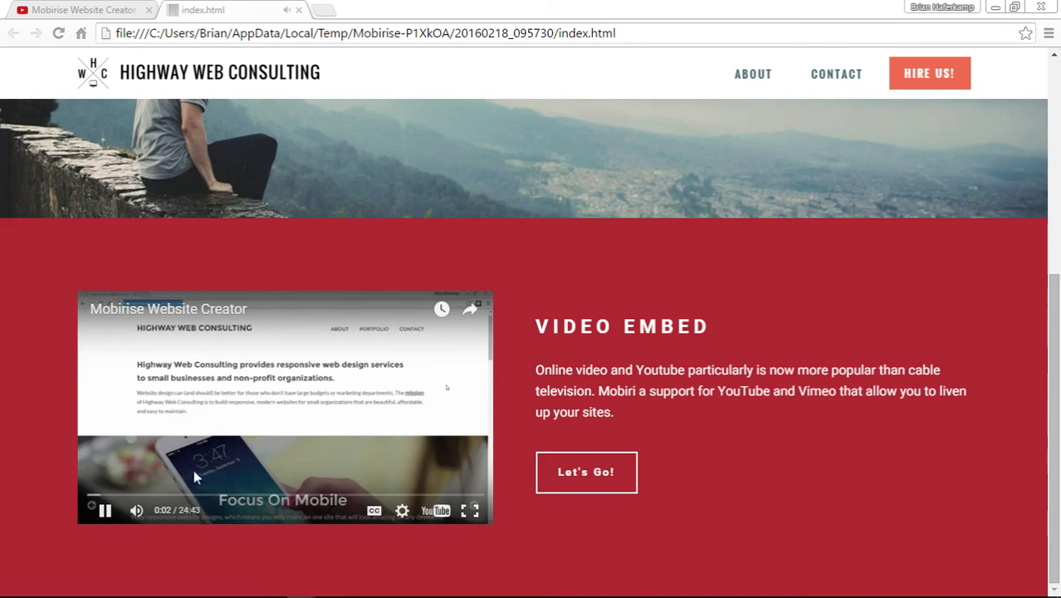
{"action": "left_click", "coordinate": [136, 510]}
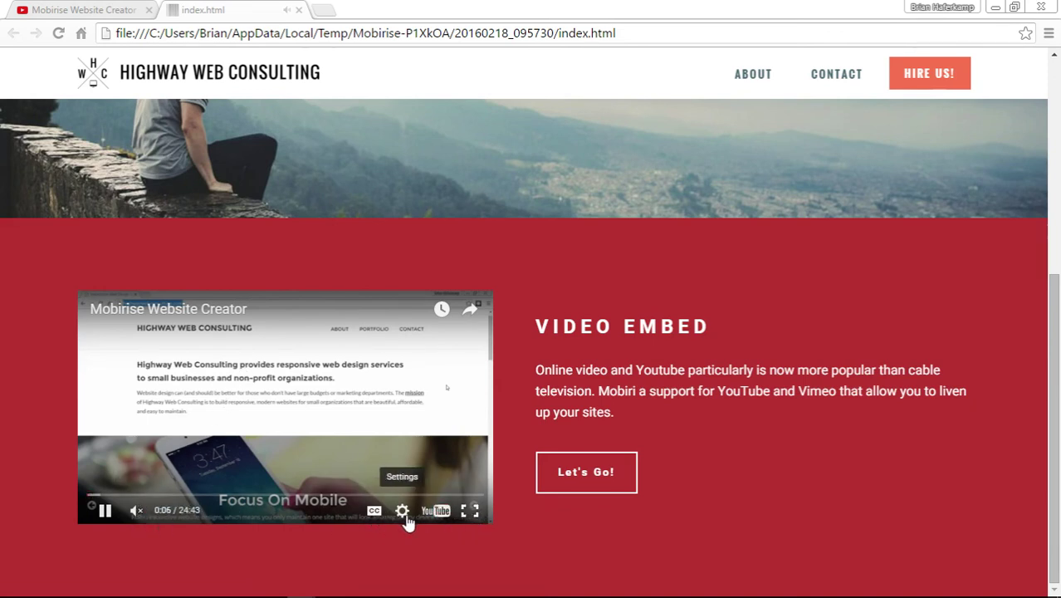
{"action": "left_click", "coordinate": [469, 511]}
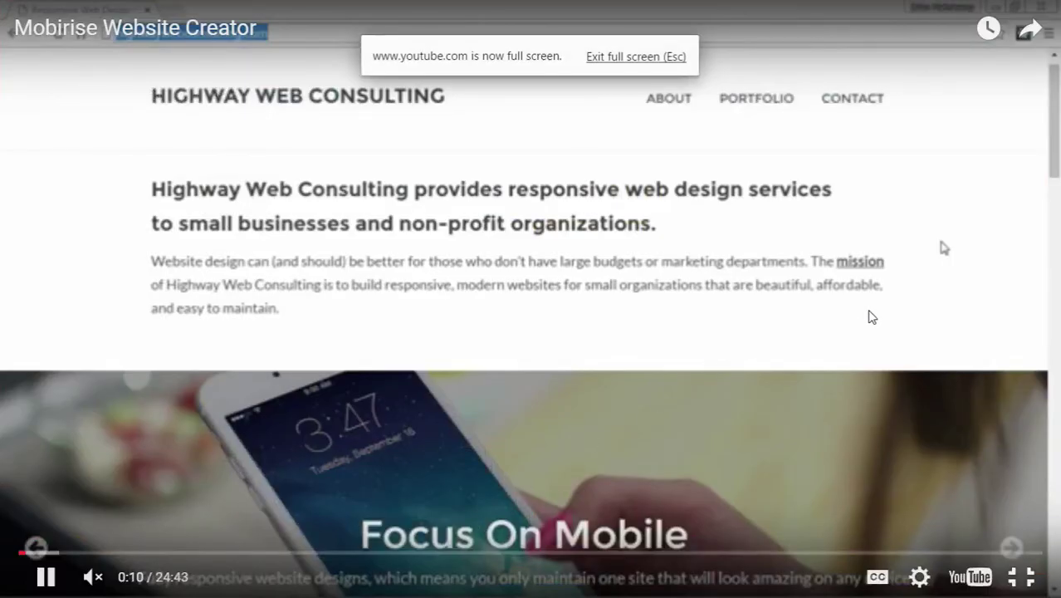
{"action": "key", "text": "Escape"}
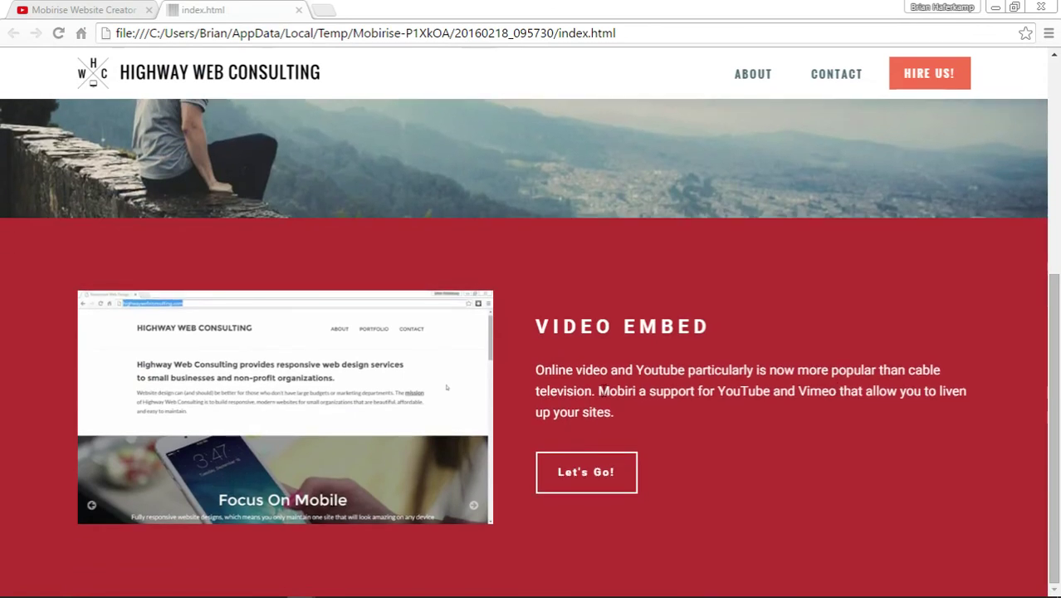
Step: Pause the embedded video and check its share link and social sharing options
{"action": "left_click", "coordinate": [306, 427]}
{"action": "left_click", "coordinate": [286, 415]}
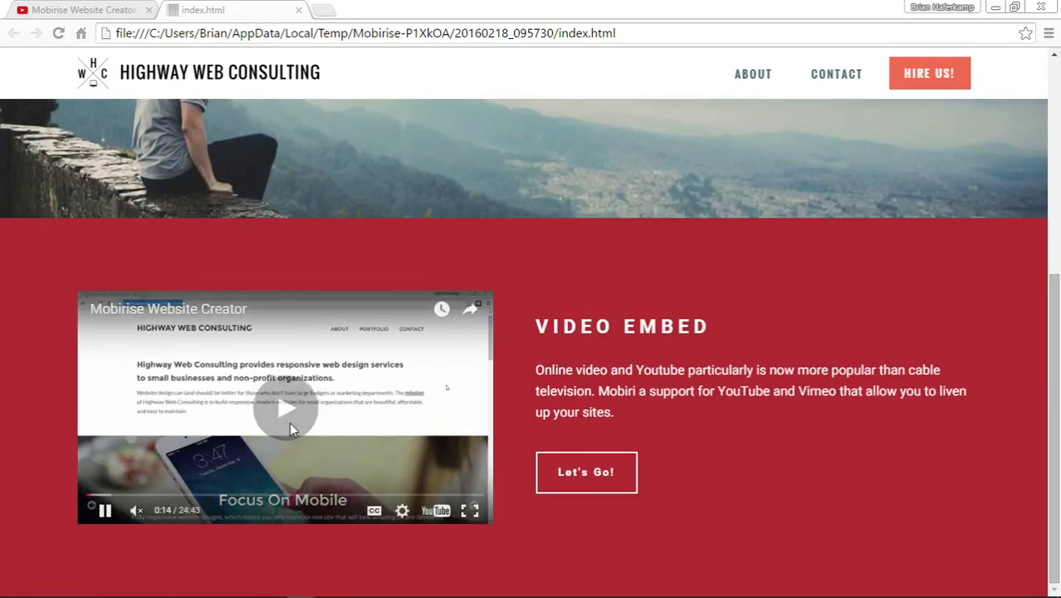
{"action": "left_click", "coordinate": [291, 418]}
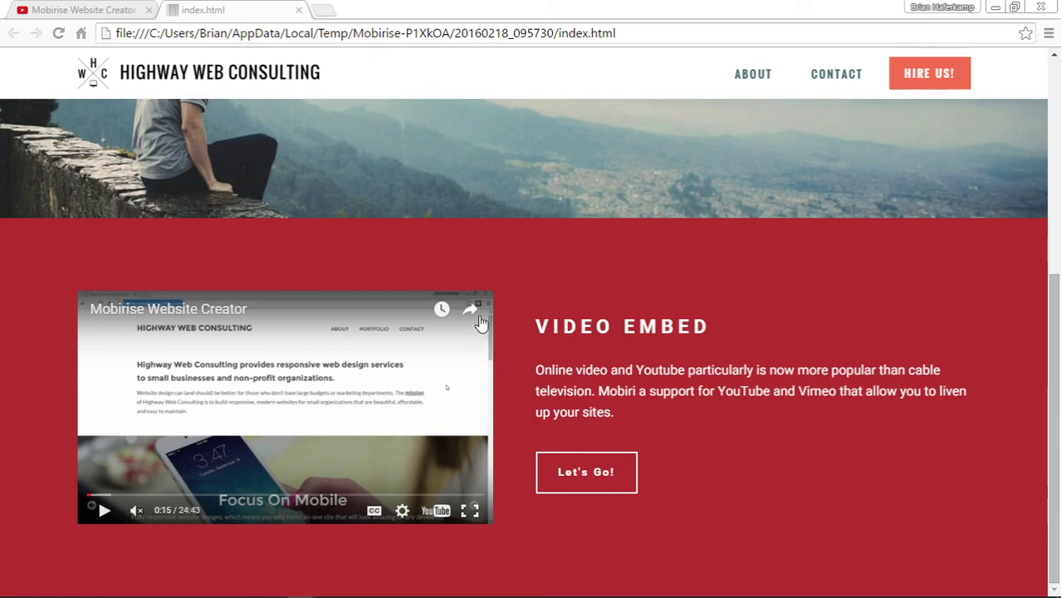
{"action": "left_click", "coordinate": [470, 308]}
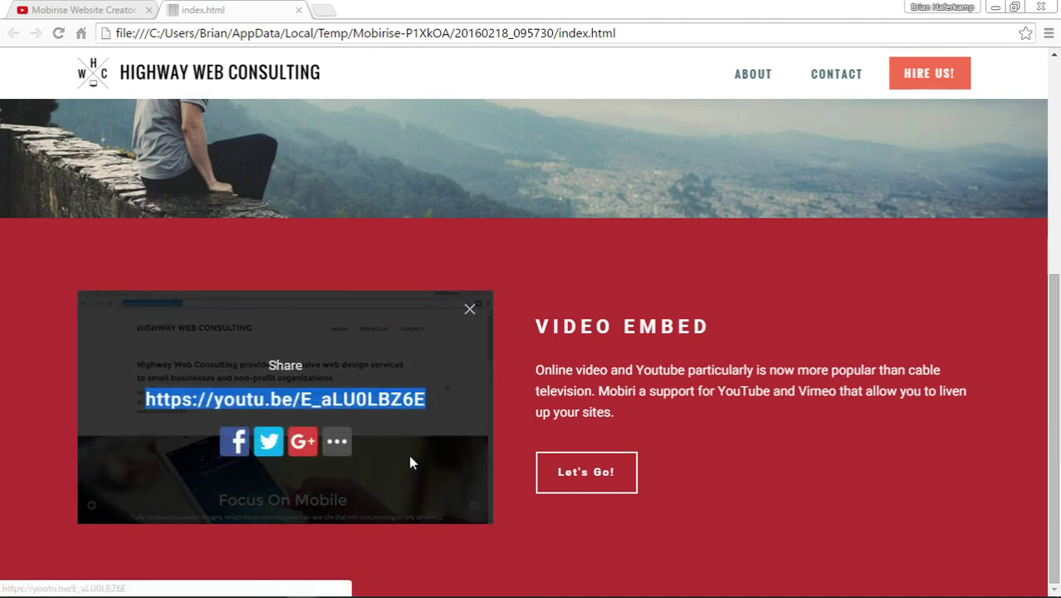
{"action": "left_click", "coordinate": [469, 308]}
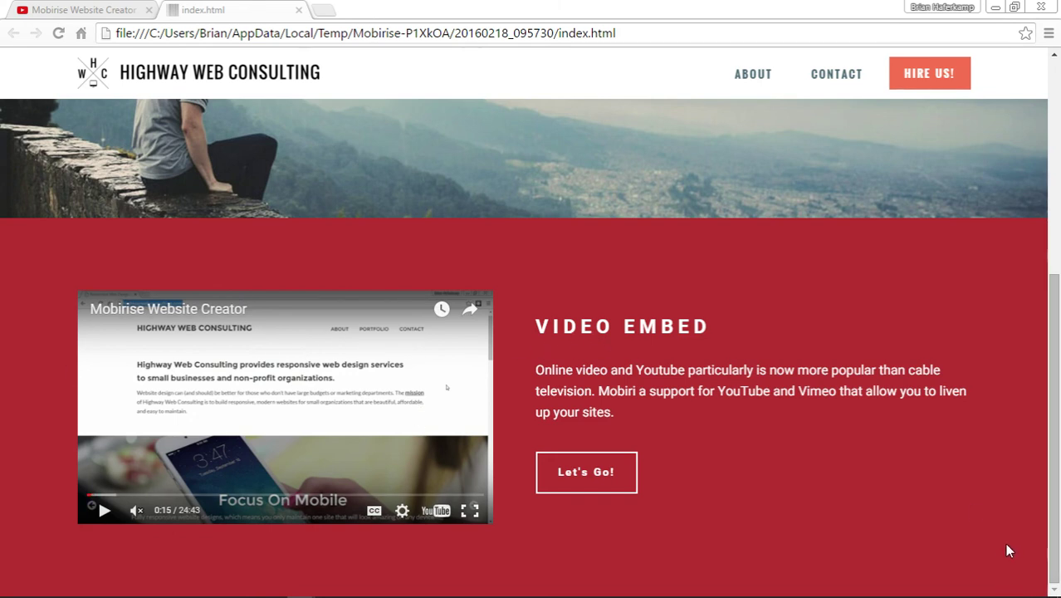
Step: Review the previewed page from its header image to the VIDEO EMBED block, returning to the header
{"action": "scroll", "coordinate": [952, 272], "scroll_direction": "up", "scroll_amount": 6}
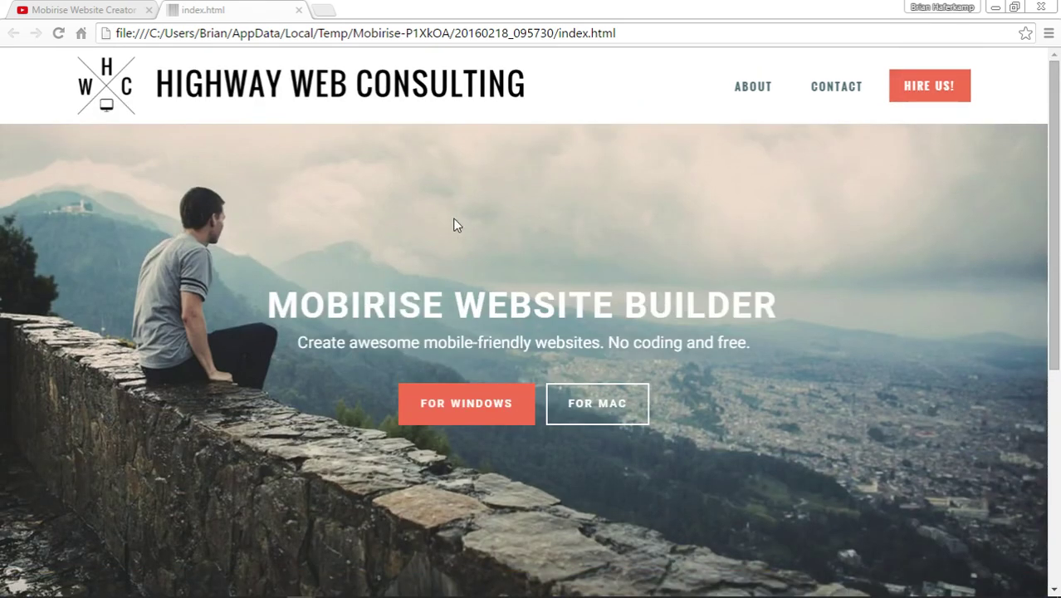
{"action": "scroll", "coordinate": [1026, 399], "scroll_direction": "down", "scroll_amount": 5}
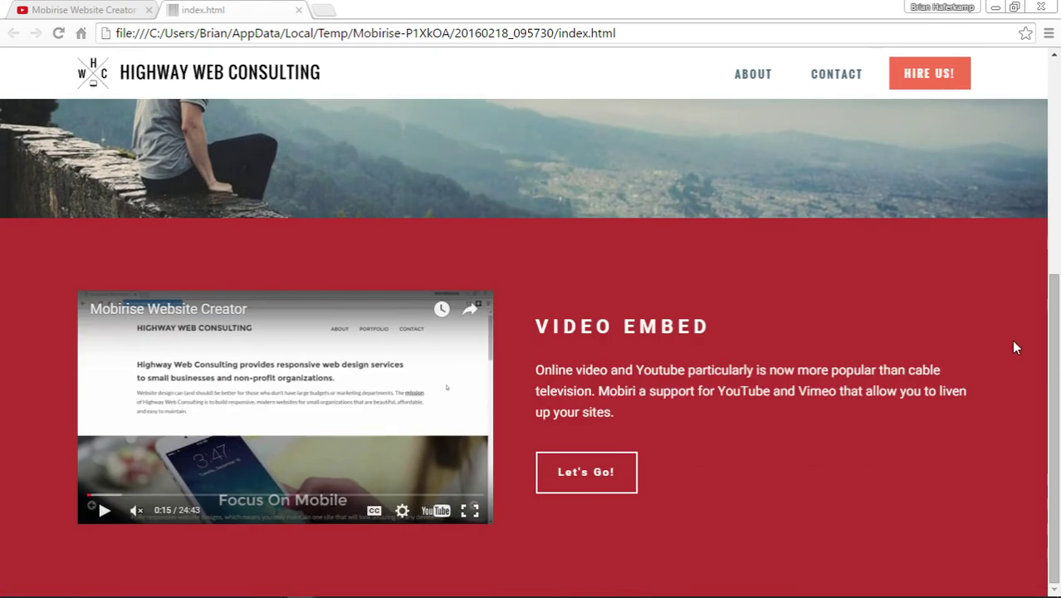
{"action": "left_click_drag", "start_coordinate": [1052, 349], "coordinate": [847, 195]}
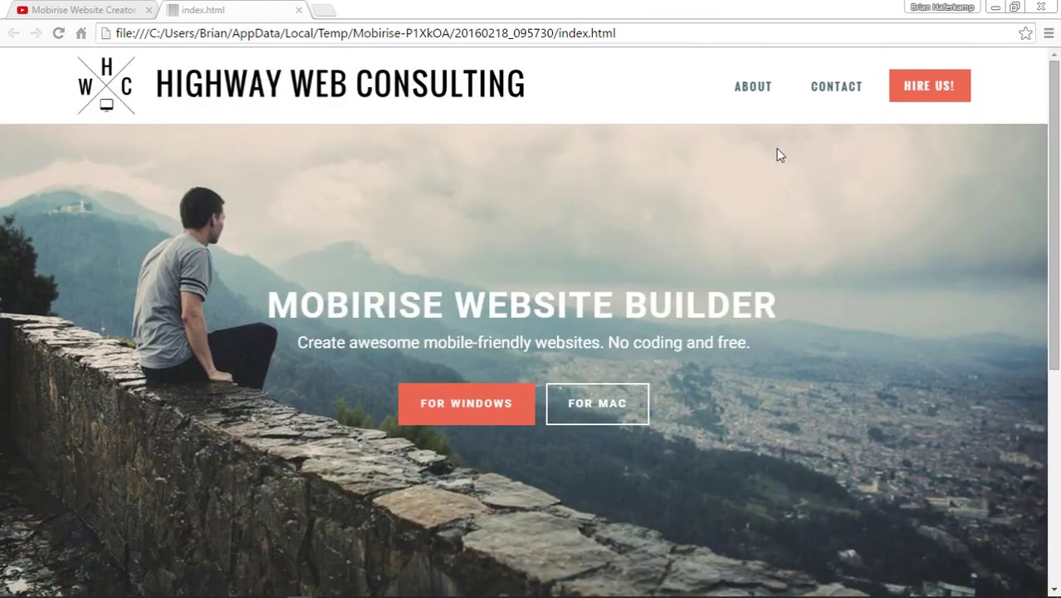